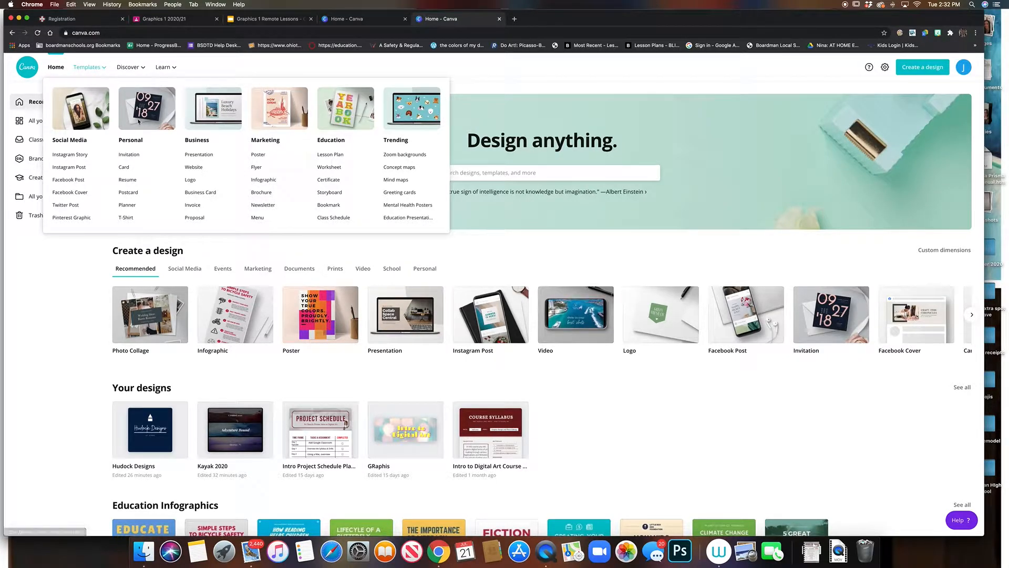
Browse the fashion logo templates and start a design from the Black and White Script Fashion Logo template
click(191, 180)
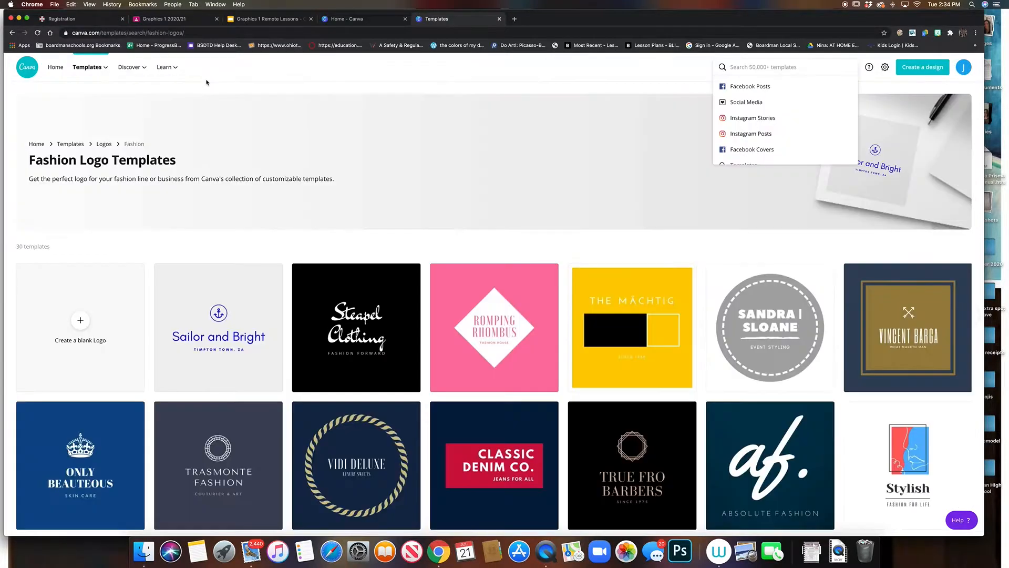
mouse_move(171, 79)
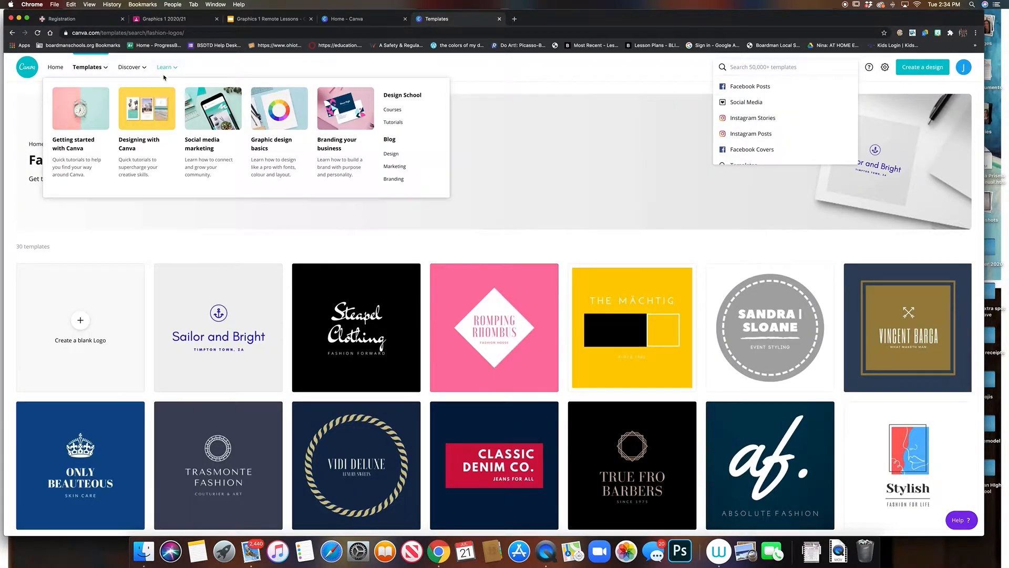
mouse_move(89, 67)
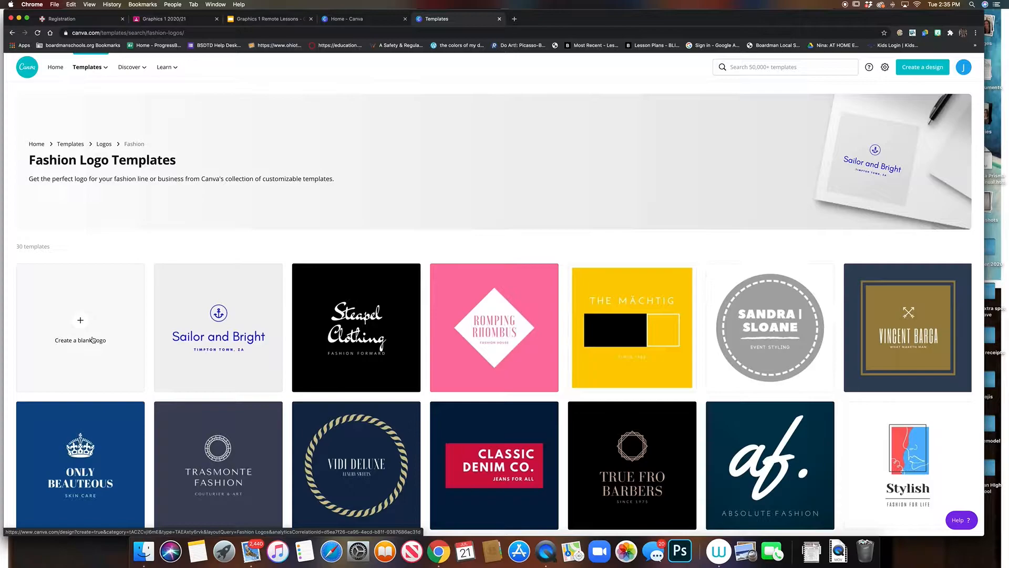
click(368, 347)
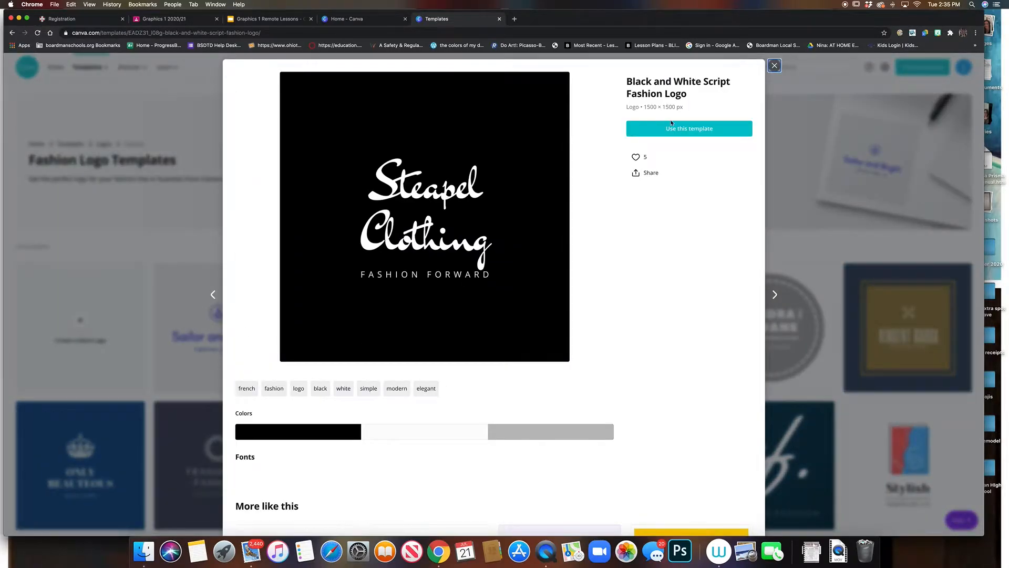
click(697, 132)
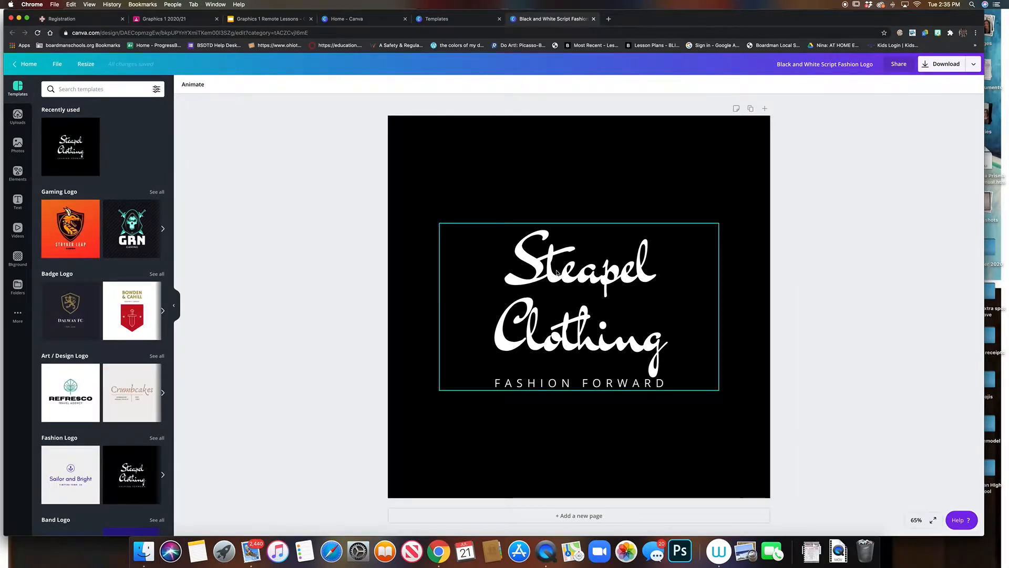
Replace the logo's main title text with "Hudock Designs"
click(561, 281)
click(560, 281)
drag(506, 273, 657, 275)
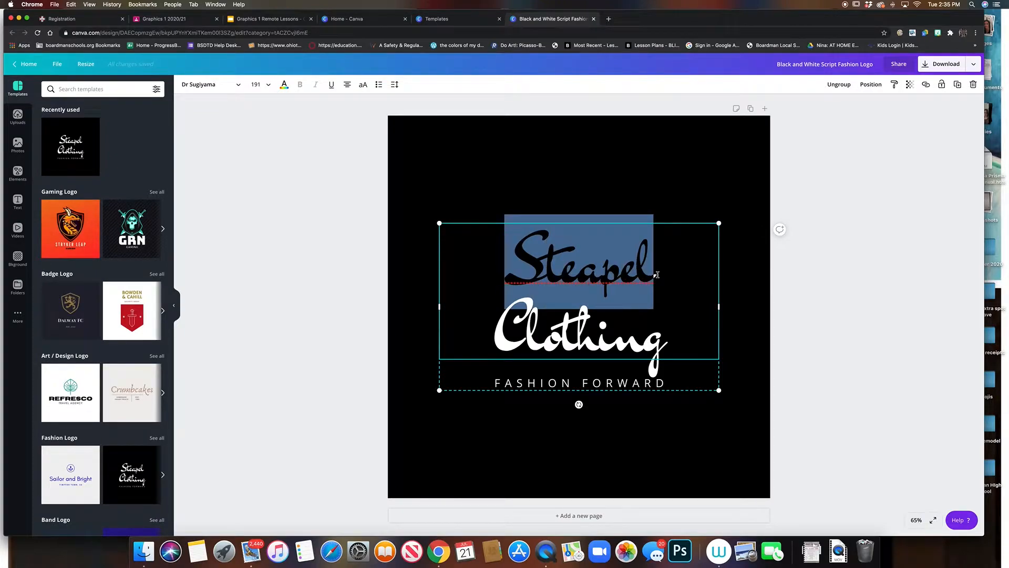
text(Hudock)
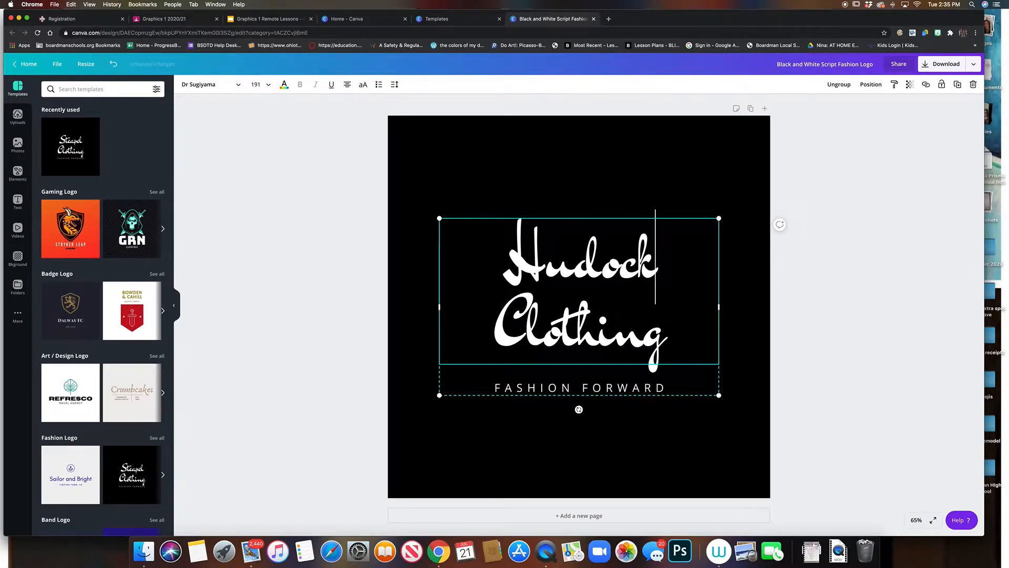
drag(663, 359, 502, 349)
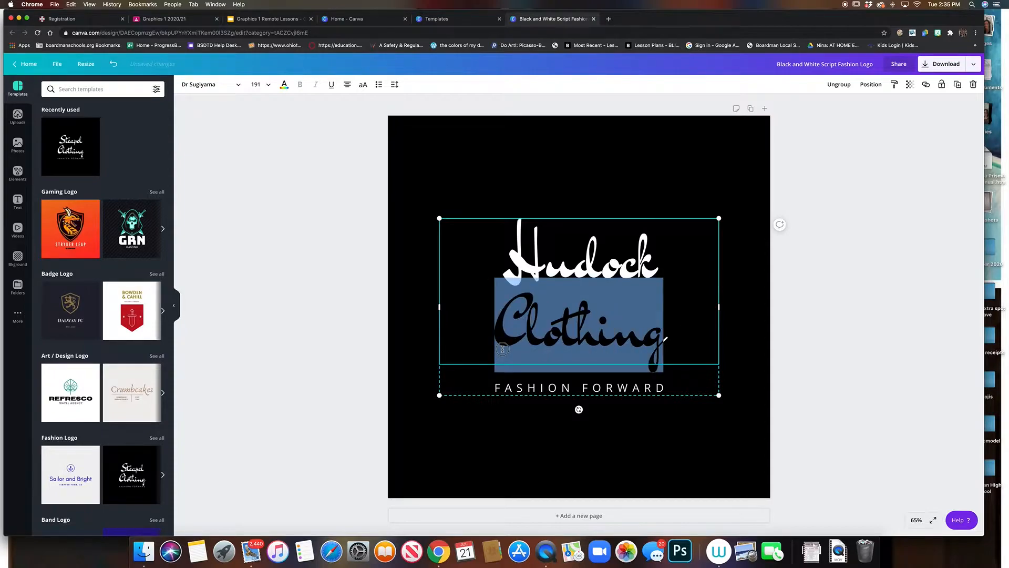
text(Desi)
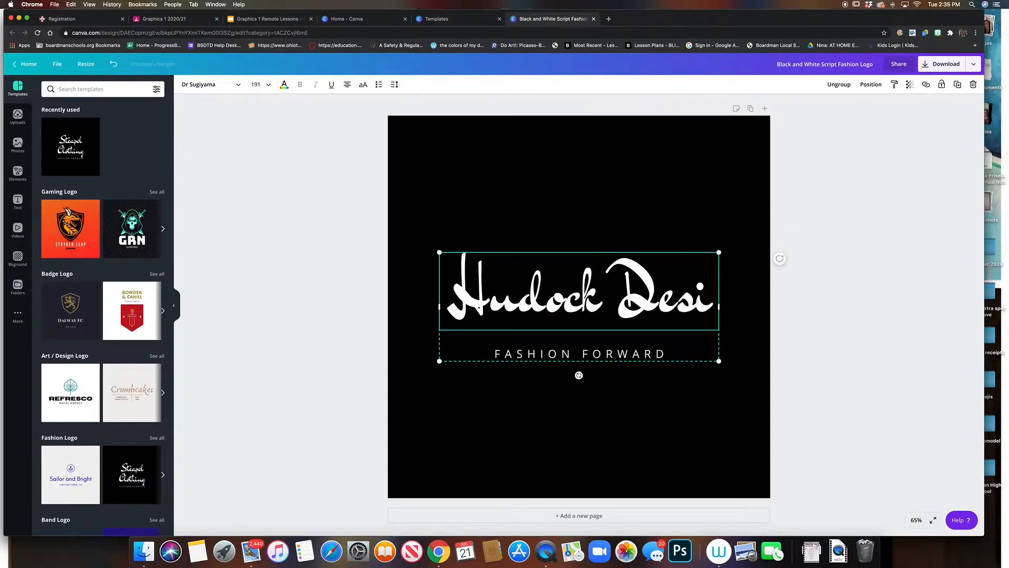
text(gns)
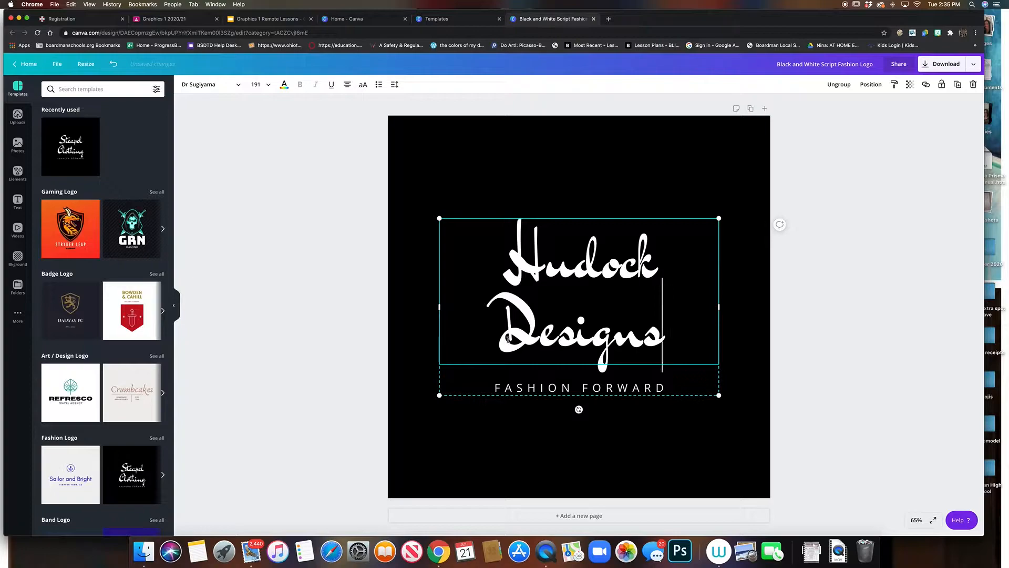
Try the Bukhari Script and Advetime fonts on the main title, then set it to Articulat
click(238, 85)
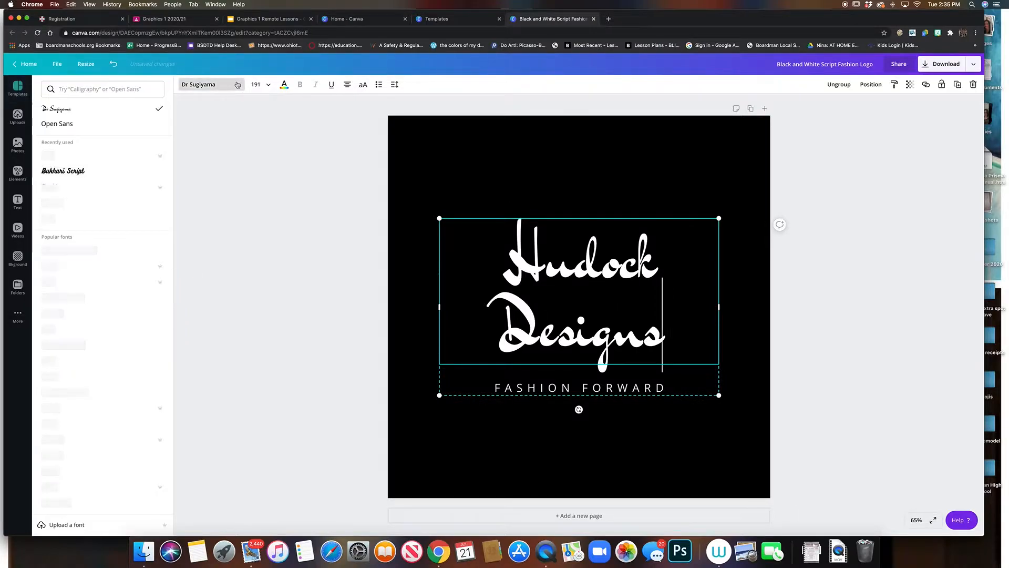
click(89, 175)
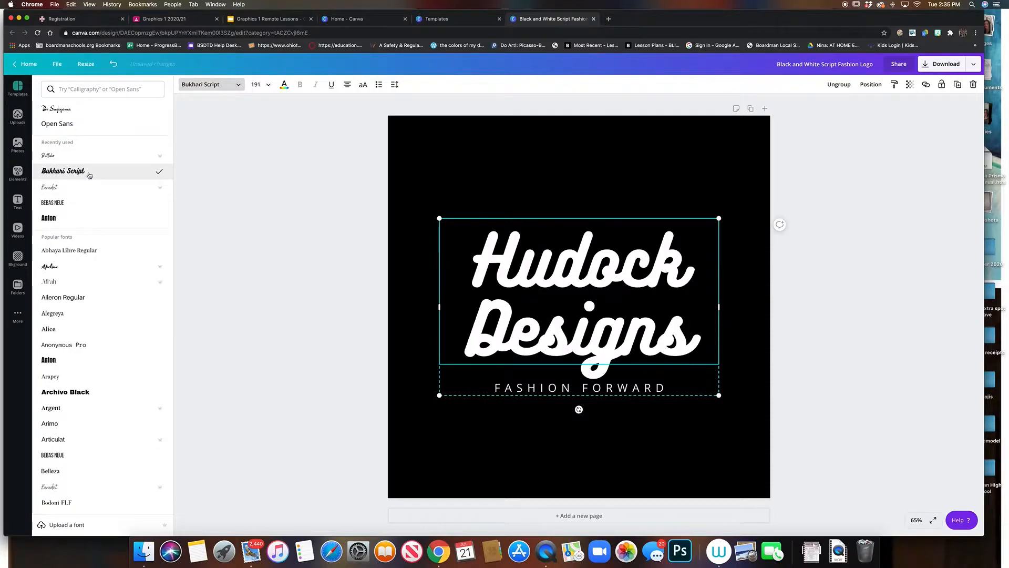
click(68, 274)
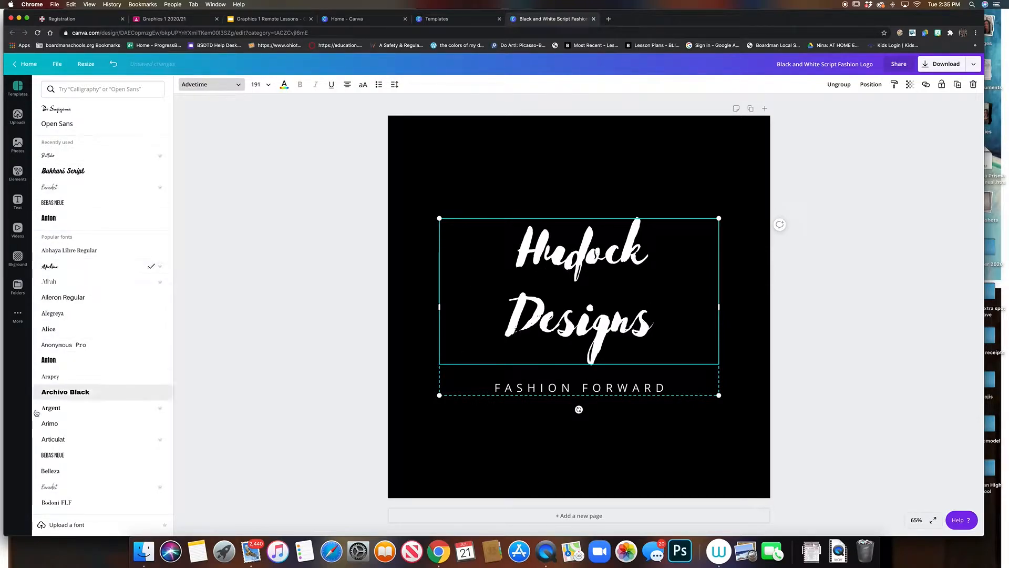
click(47, 443)
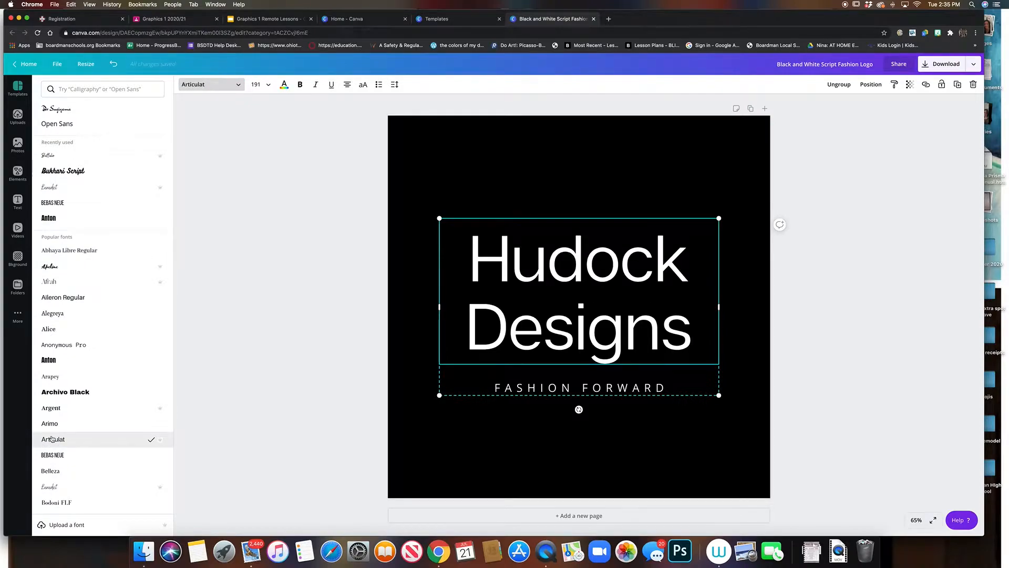
Replace the tagline beneath the main title with "AT HOME"
click(591, 388)
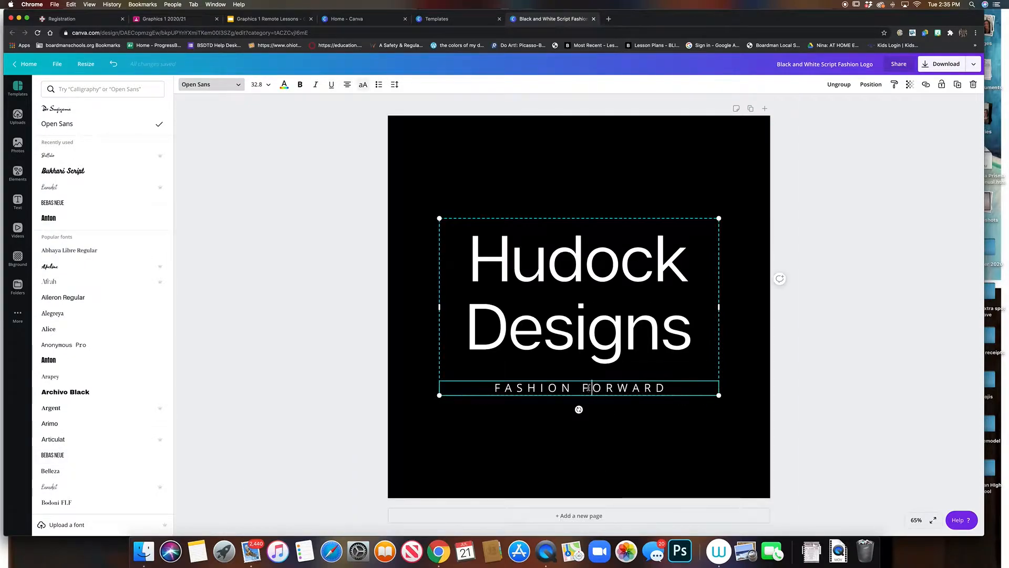
drag(670, 388, 496, 388)
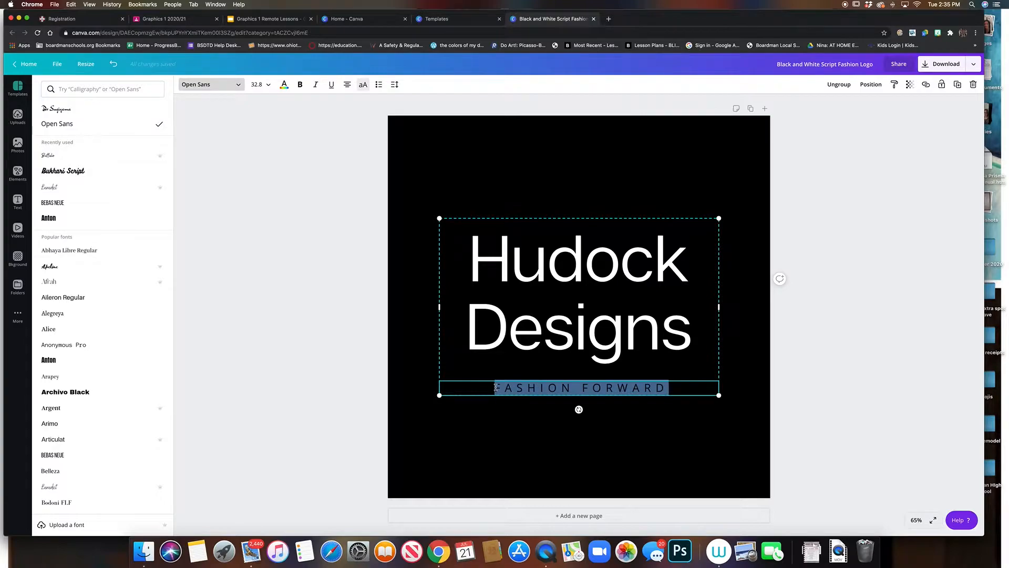
text(AT HOME)
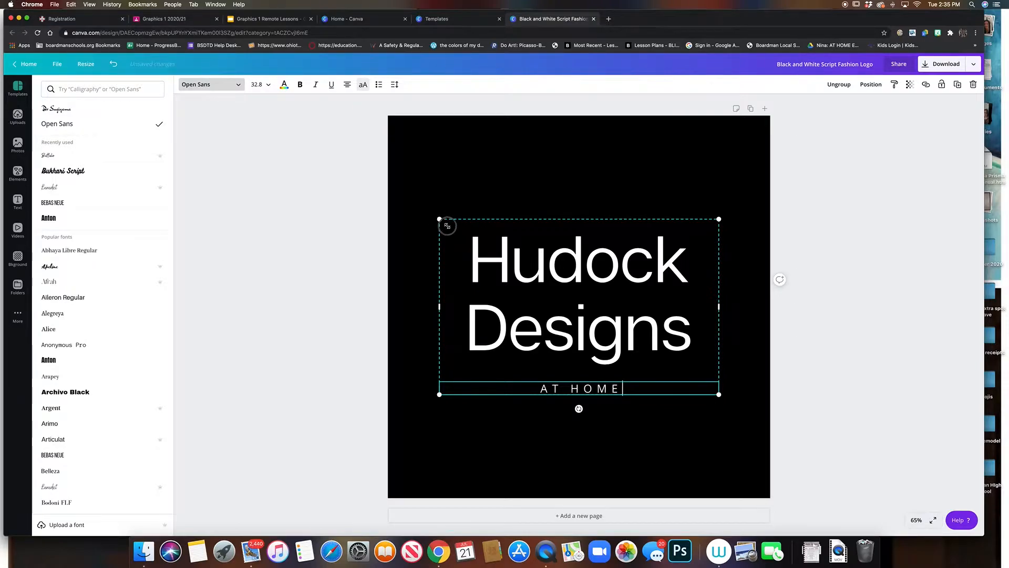
drag(440, 220, 494, 251)
key(super+z)
key(super+z)
Recolor the logo's black background to a custom very dark navy blue
click(468, 163)
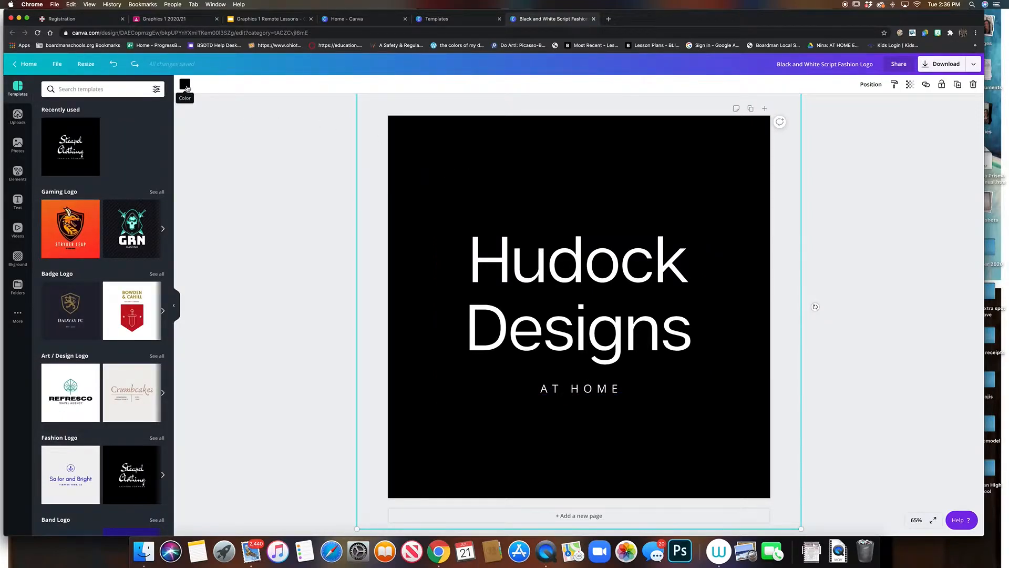
click(185, 85)
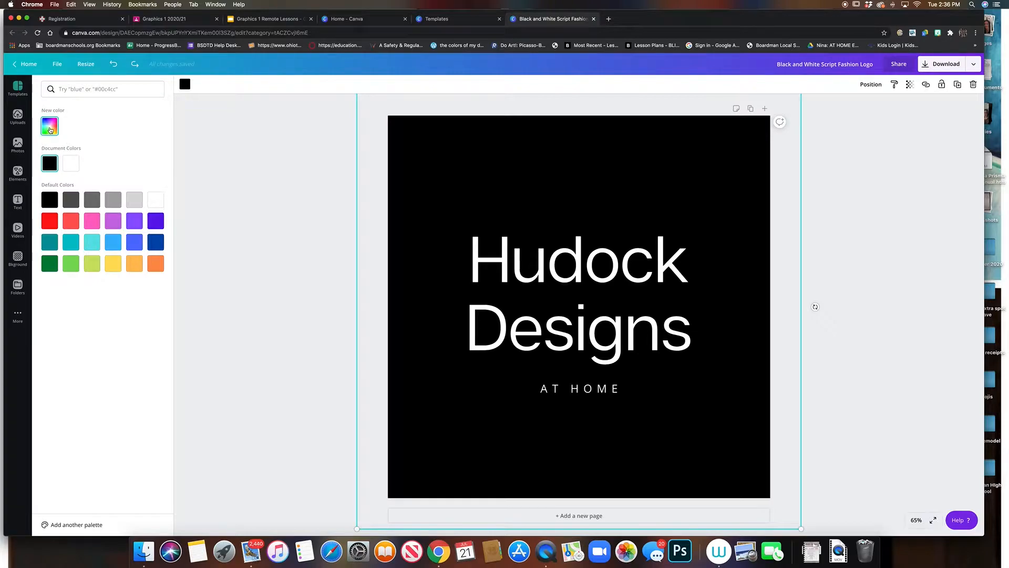
click(157, 248)
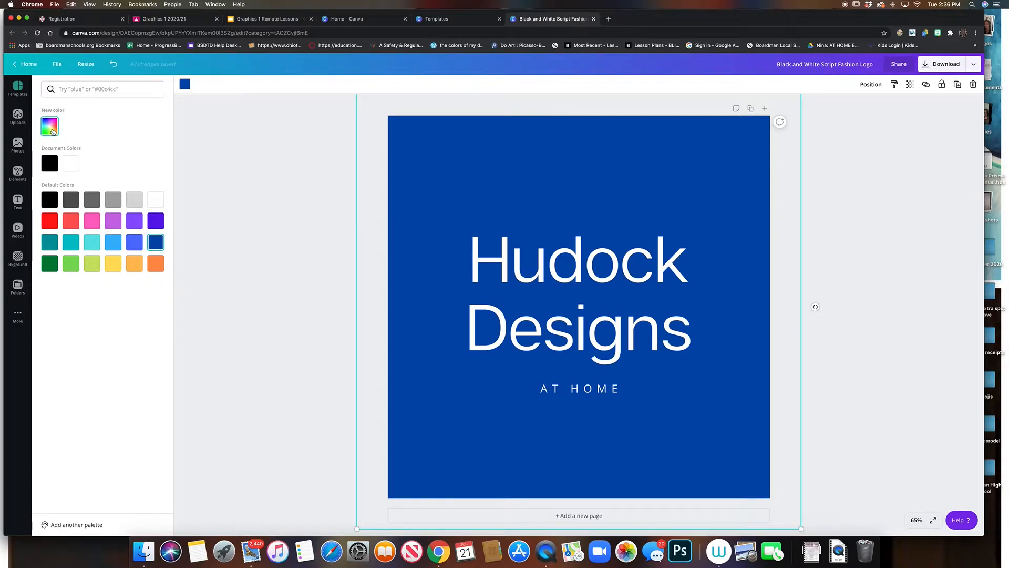
click(51, 126)
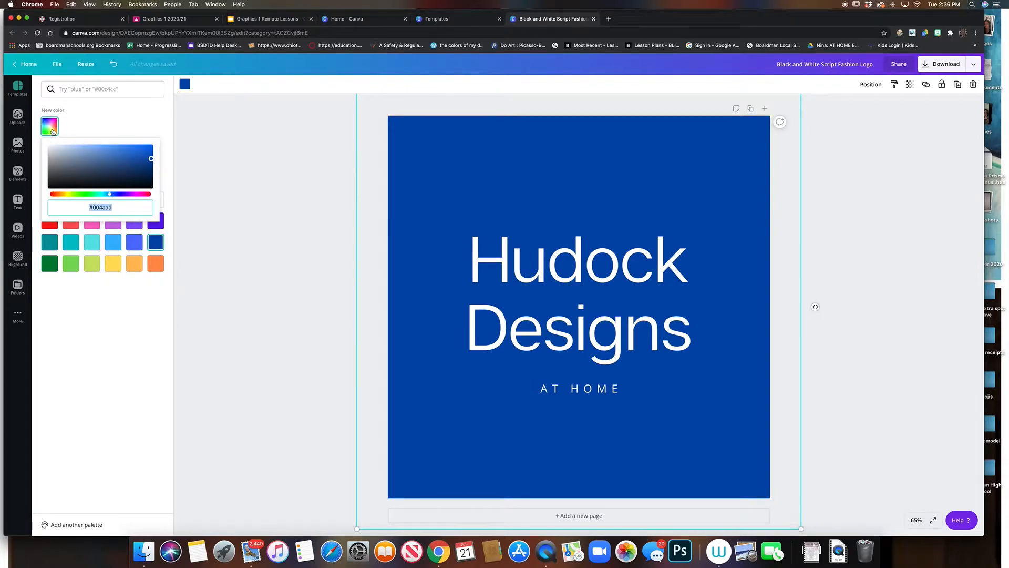
click(144, 175)
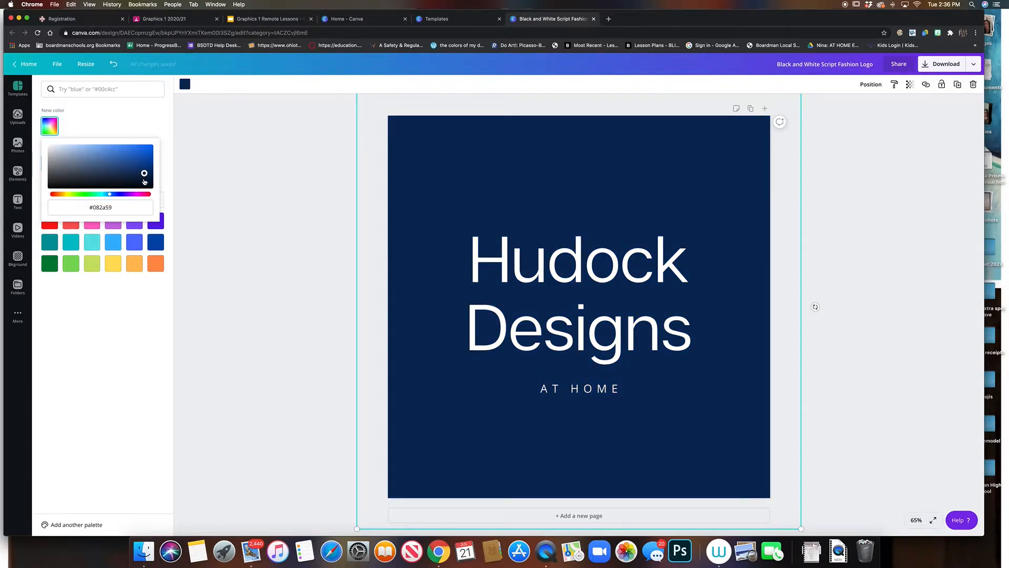
click(144, 177)
click(144, 176)
click(165, 167)
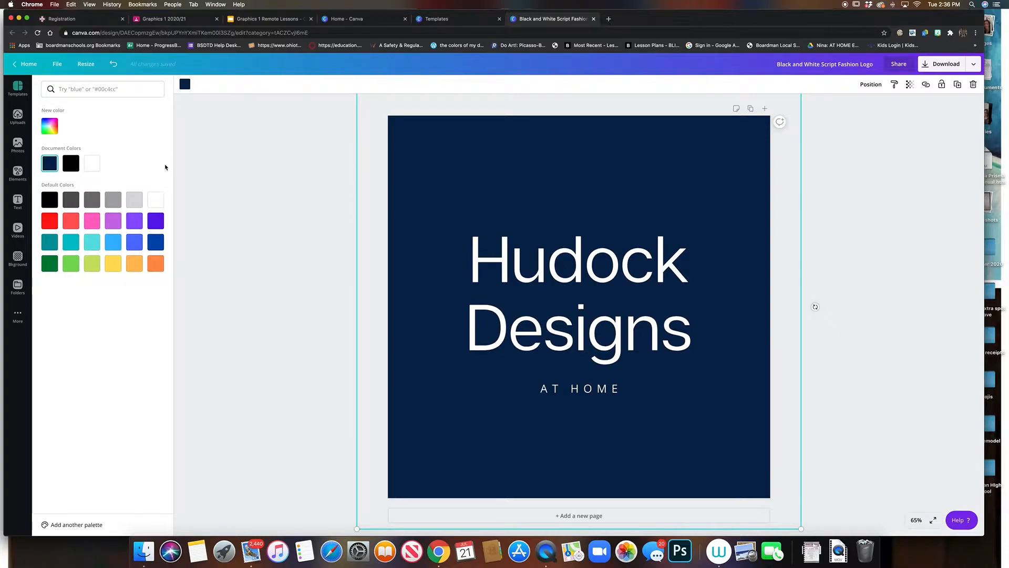
Add the recently used straight line element and place it below the "AT HOME" tagline
click(18, 172)
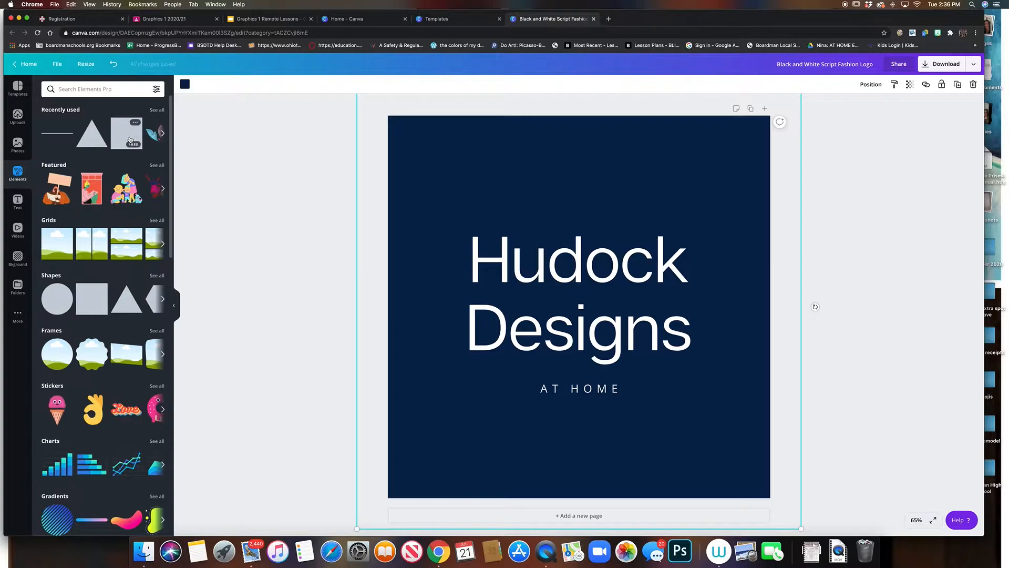
click(60, 136)
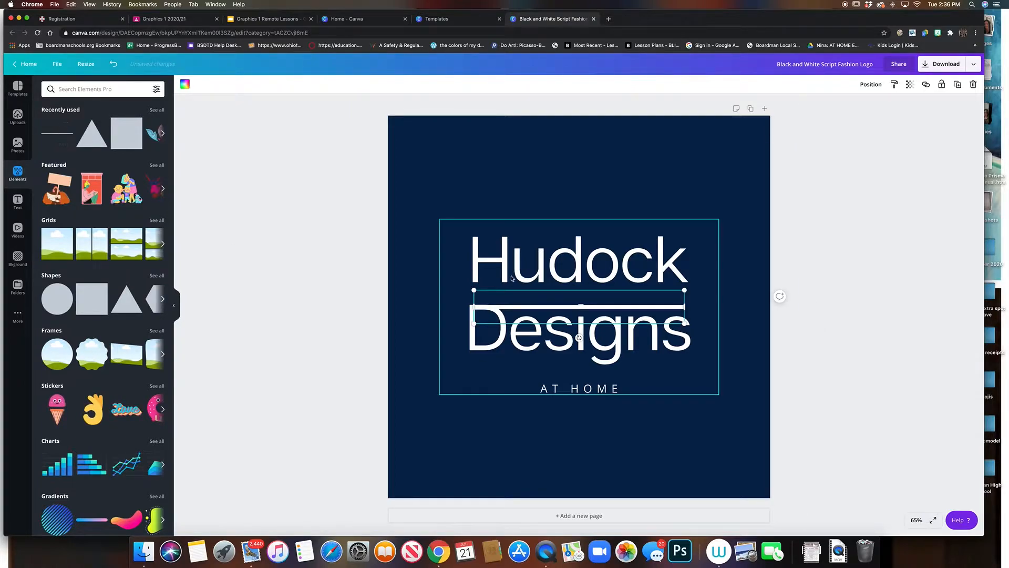
drag(573, 311, 566, 425)
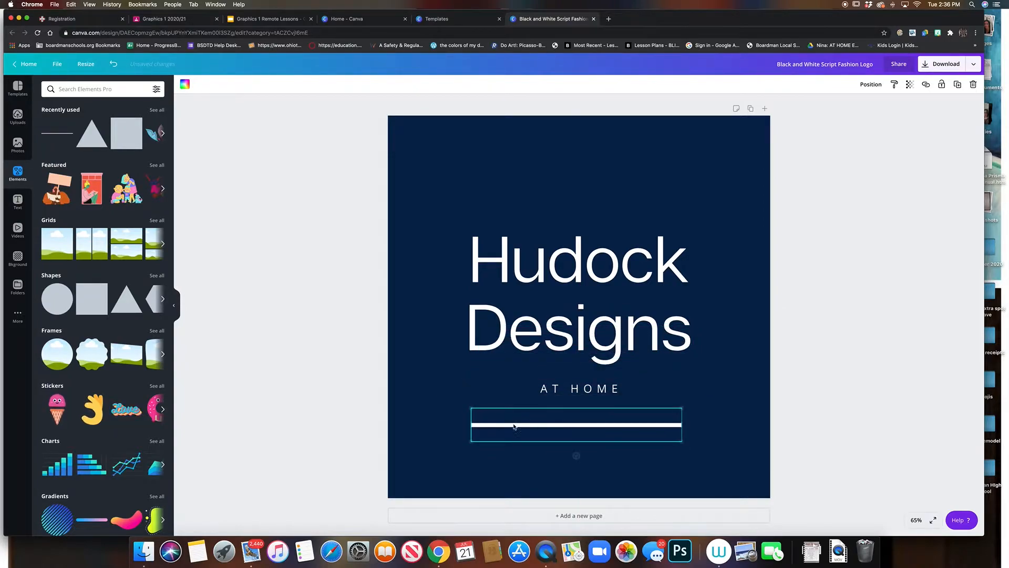
Lengthen the line at both ends beyond the title's width and center it just under the "AT HOME" tagline
drag(468, 425, 420, 425)
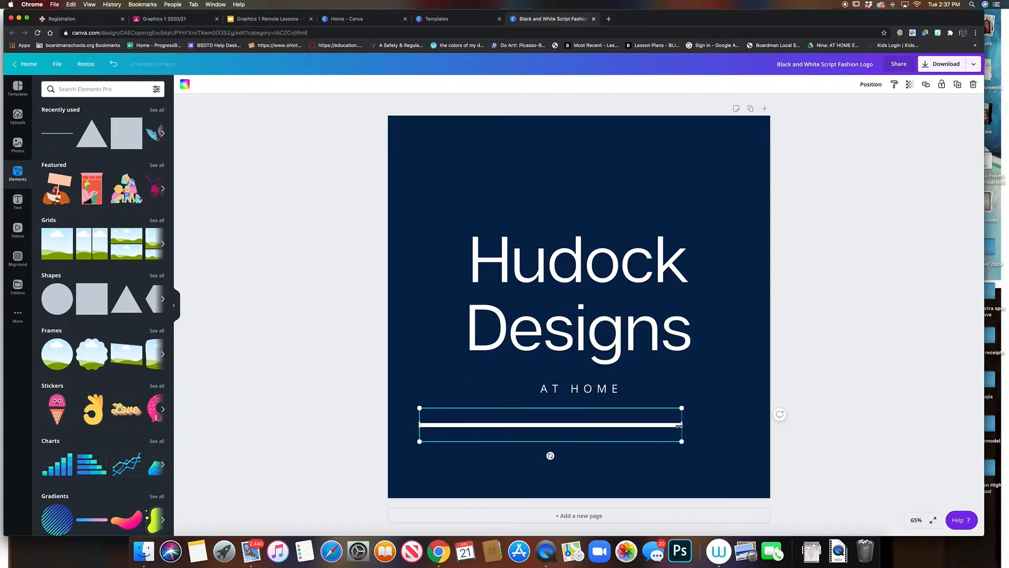
drag(682, 425, 728, 427)
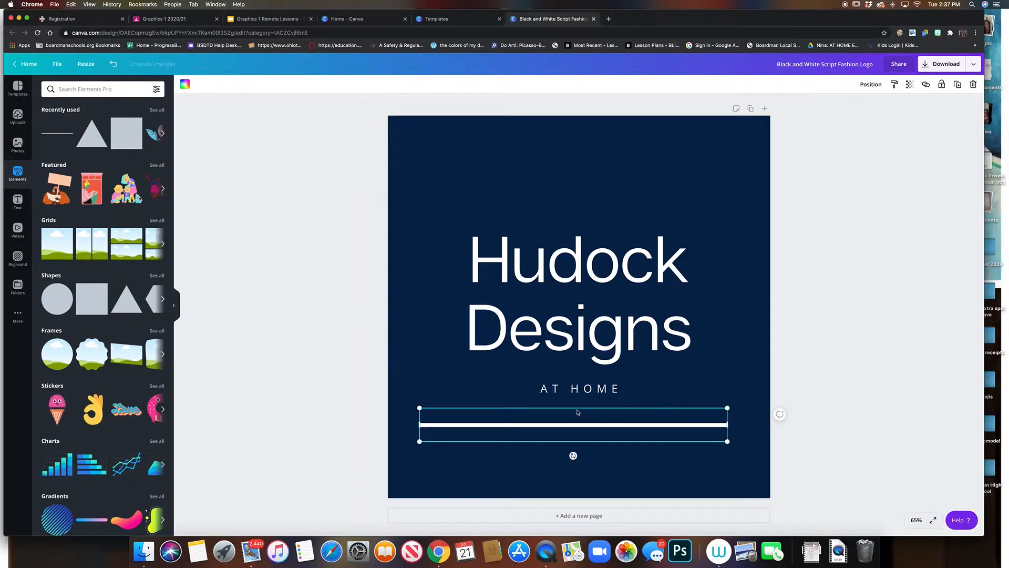
drag(575, 411, 581, 410)
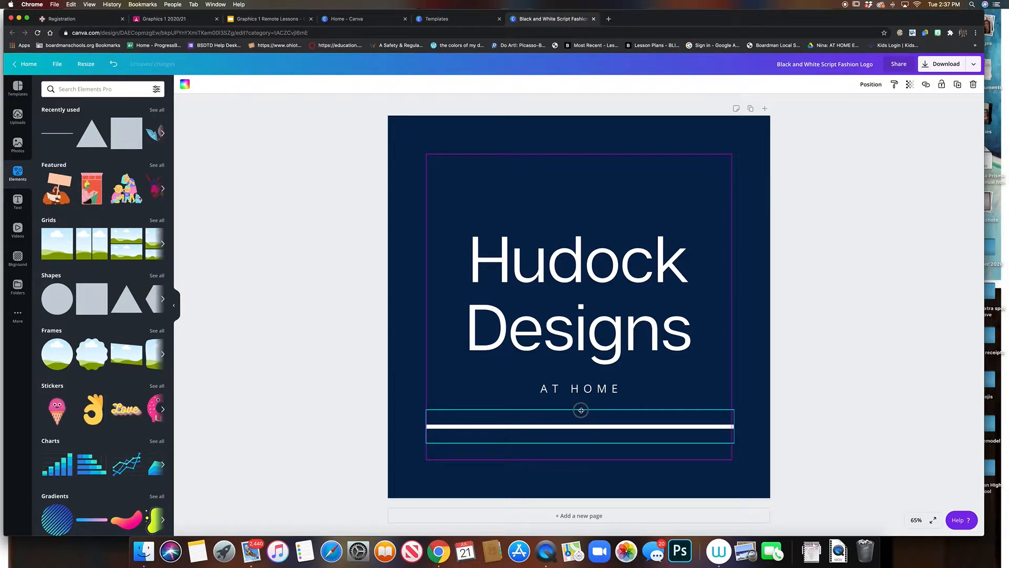
drag(581, 410, 581, 411)
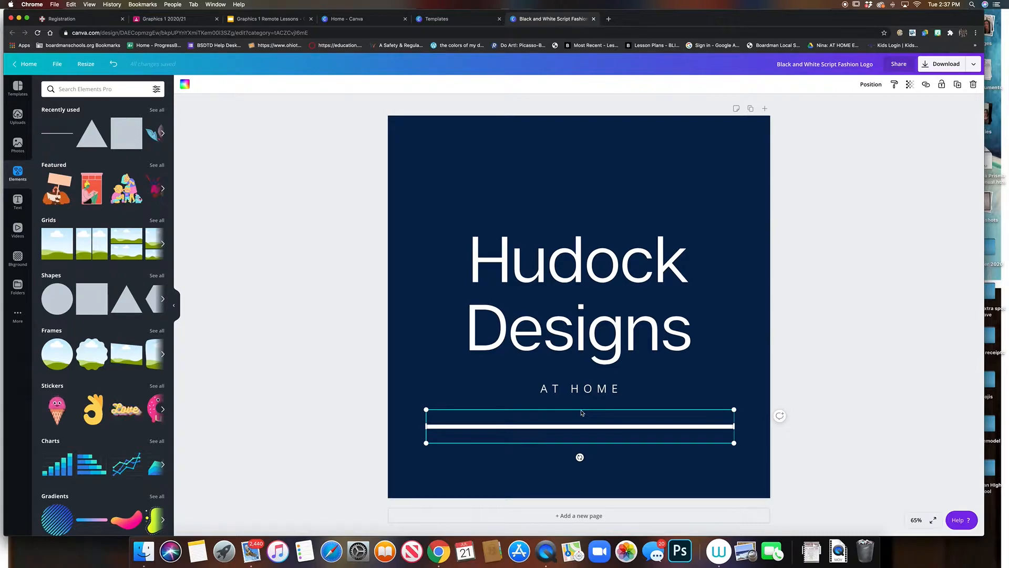
drag(585, 427, 589, 407)
click(606, 456)
click(598, 463)
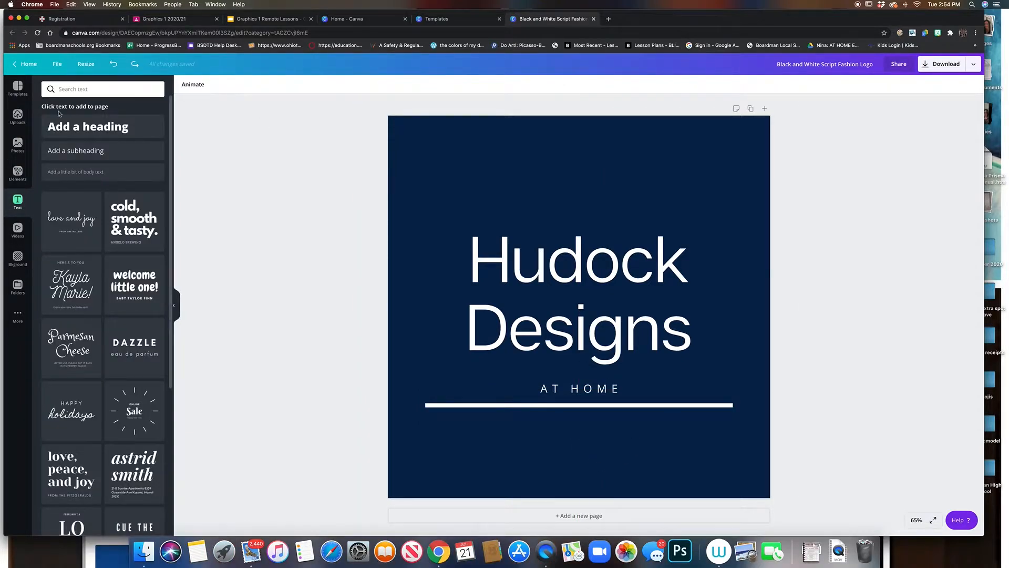
Upload the image "Detail" from the Painting 2020 folder on the Desktop
click(18, 117)
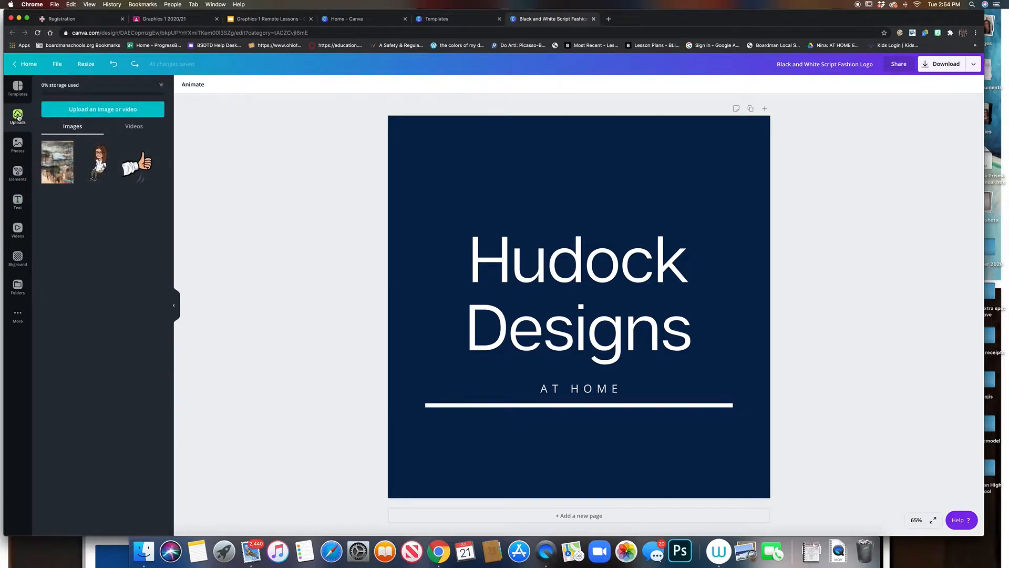
mouse_move(60, 163)
click(100, 111)
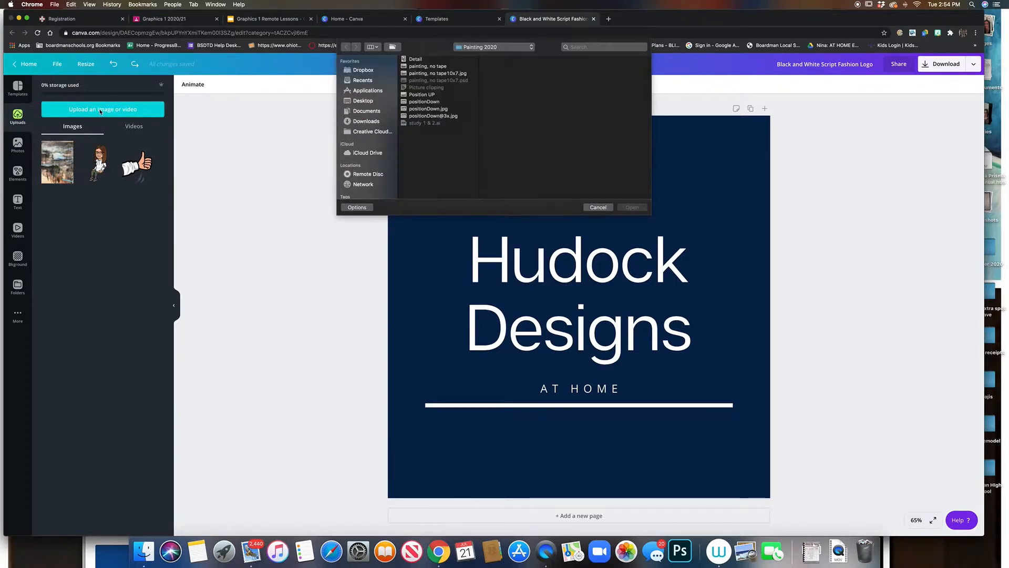
click(370, 101)
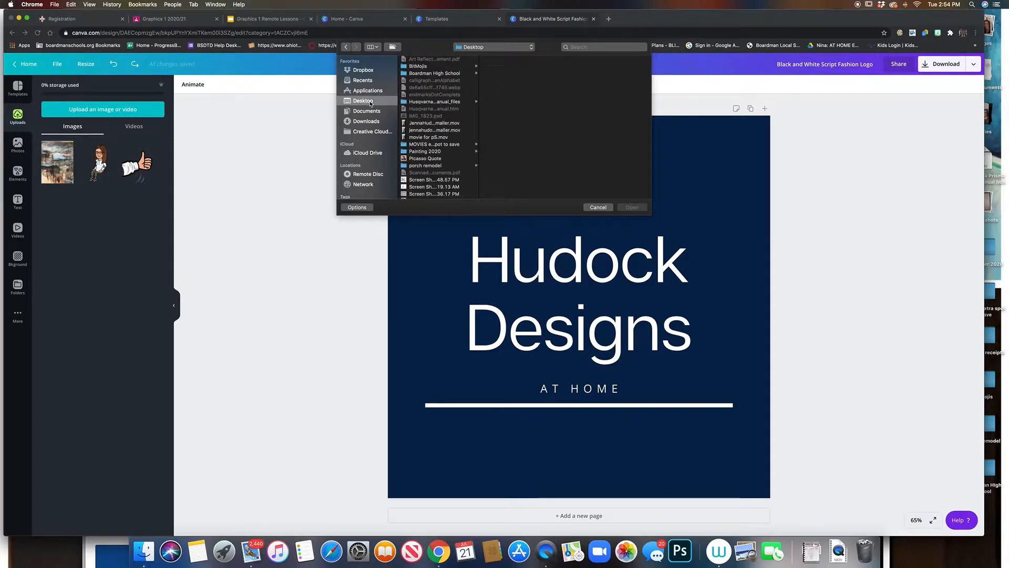
click(423, 153)
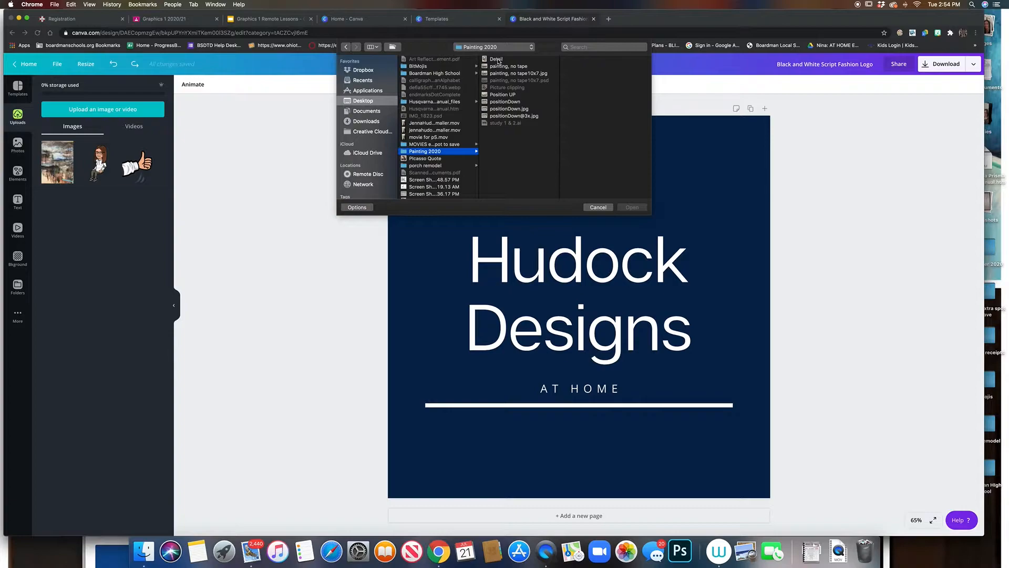
click(497, 59)
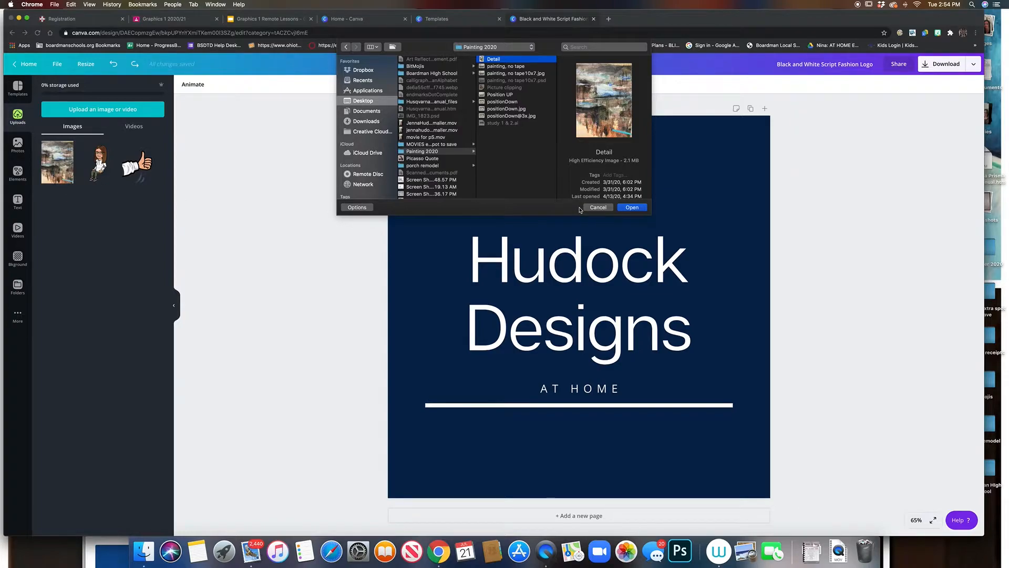
click(633, 208)
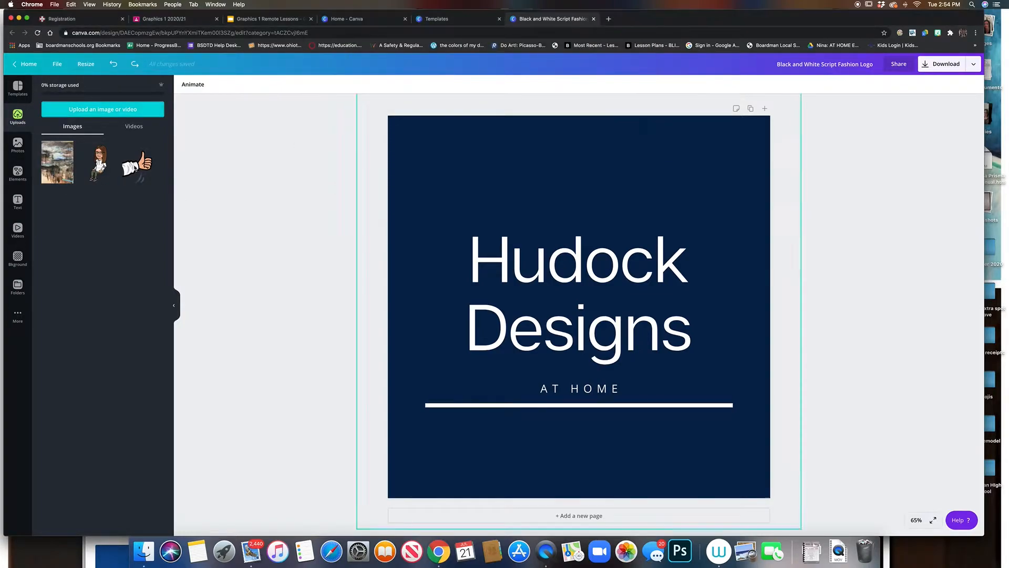
Place the uploaded abstract painting over the logo text and enlarge it slightly toward the page's lower edge
click(58, 164)
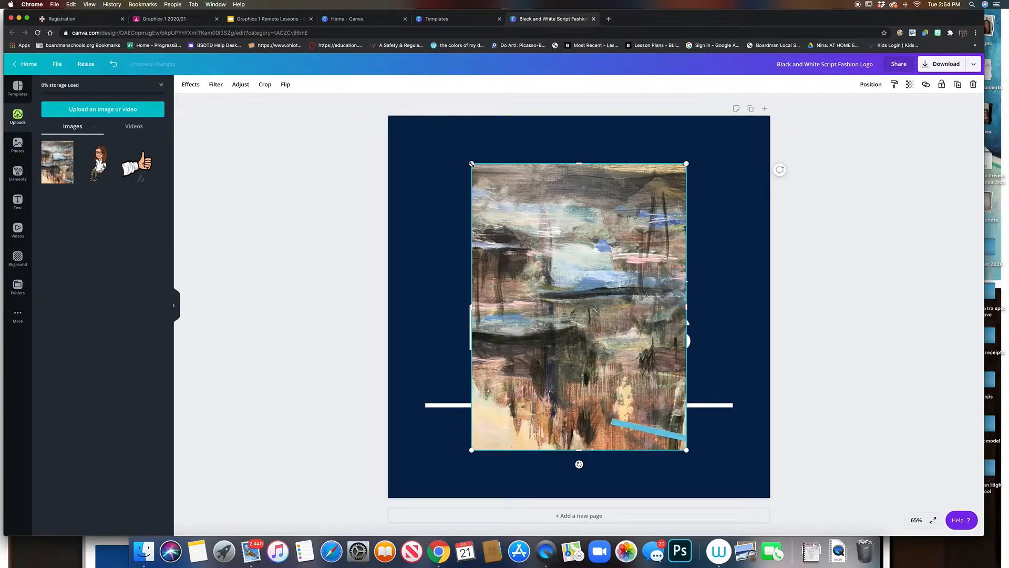
mouse_move(479, 173)
mouse_down()
mouse_move(520, 222)
mouse_move(604, 262)
mouse_move(475, 173)
mouse_up()
drag(575, 301, 569, 285)
drag(680, 434, 700, 462)
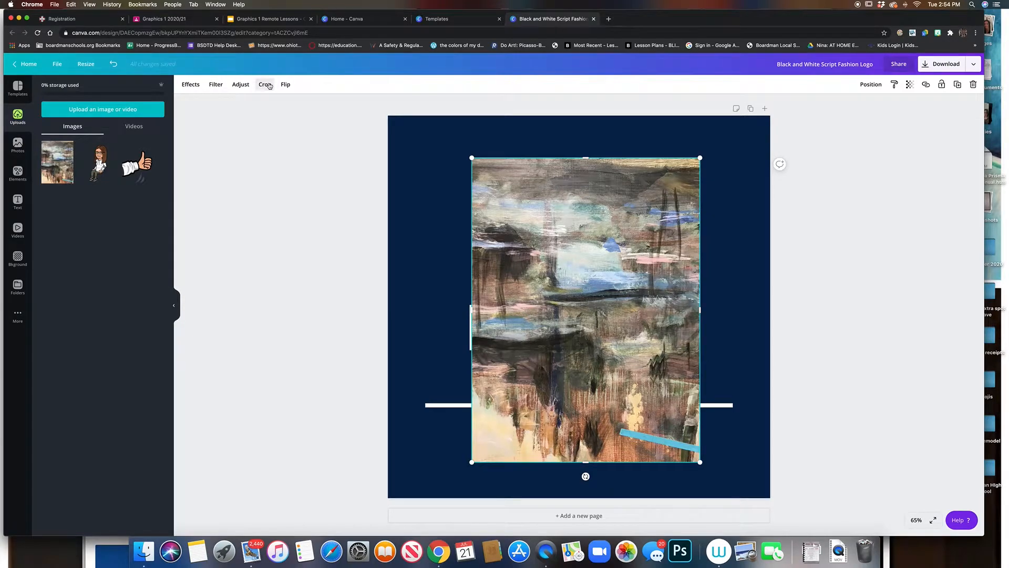
click(275, 85)
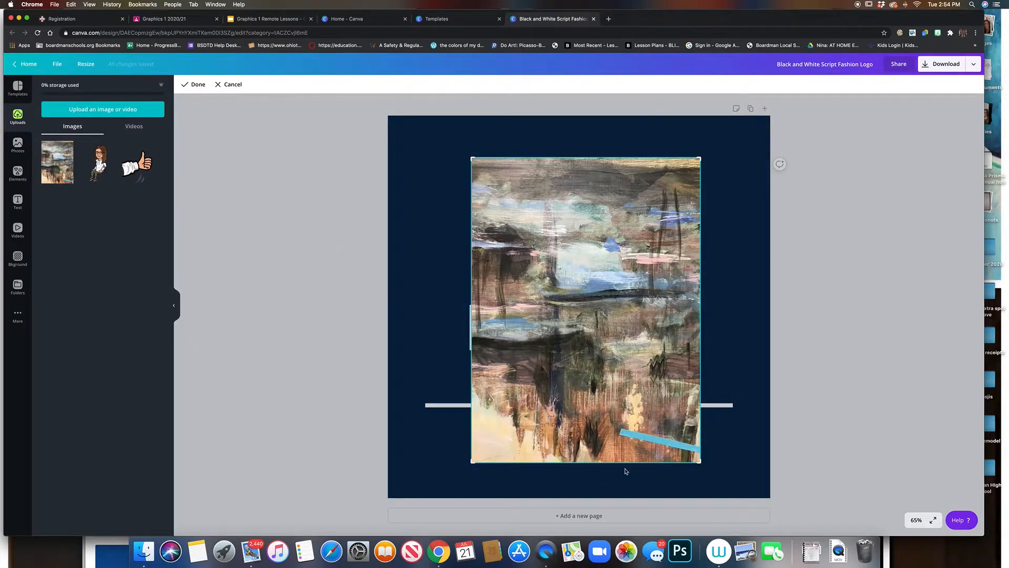
mouse_move(592, 453)
mouse_down()
mouse_move(589, 439)
mouse_move(599, 464)
mouse_up()
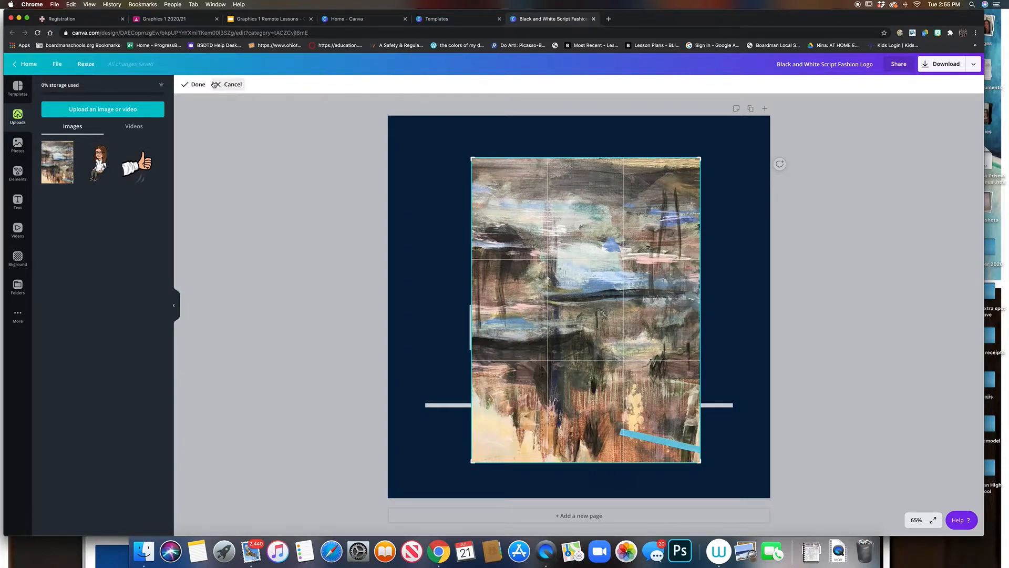
click(233, 84)
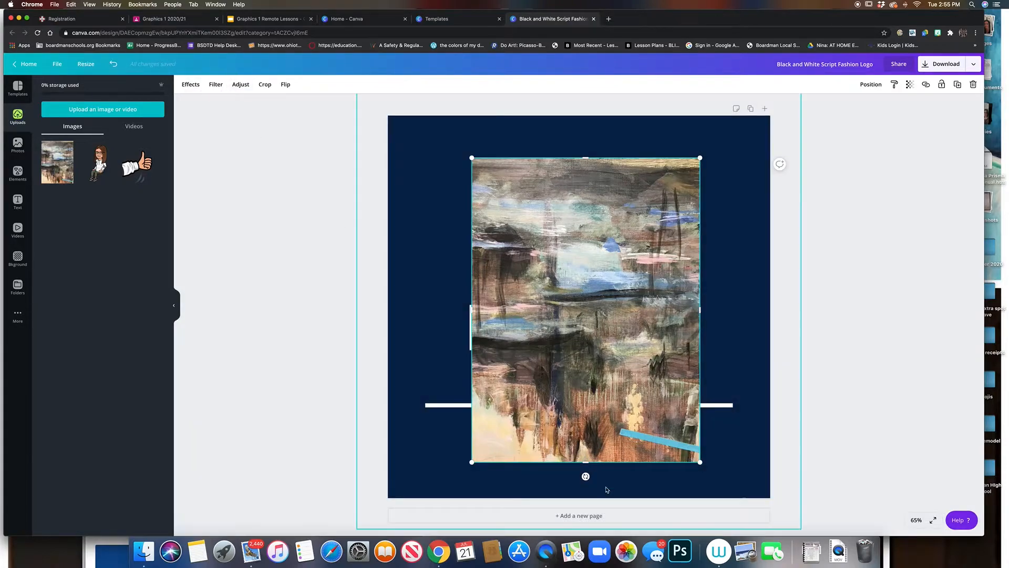
Trim the painting's bottom and top edges, removing the blue stripe, and shift it slightly up and left
drag(587, 462, 582, 419)
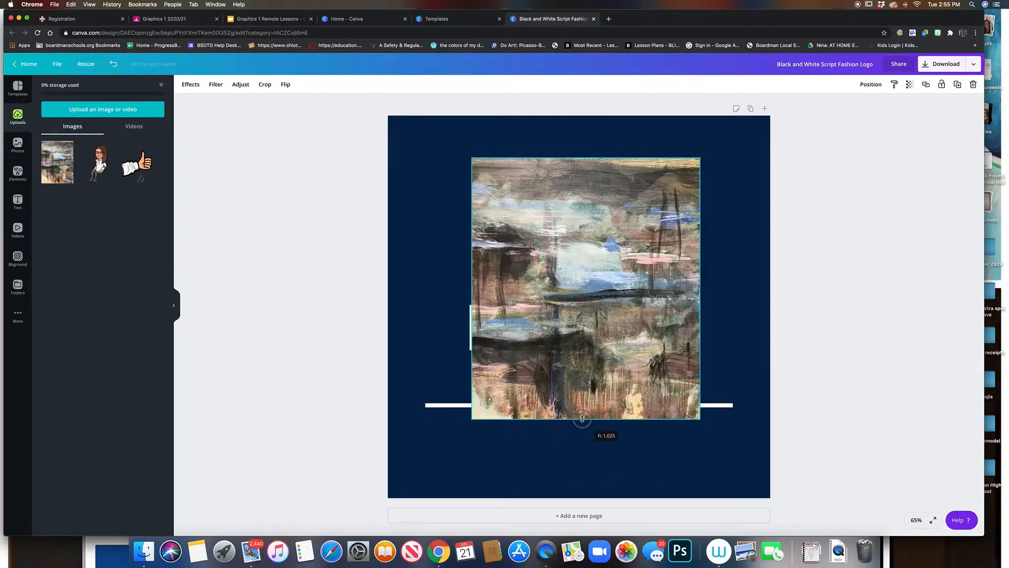
drag(582, 419, 582, 426)
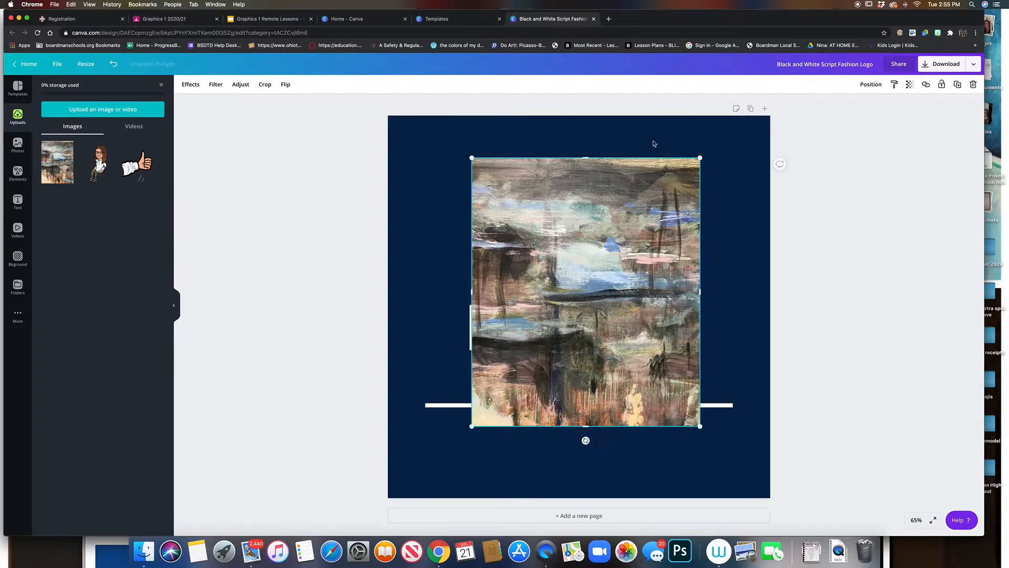
drag(585, 157, 585, 182)
mouse_move(595, 270)
mouse_down()
mouse_move(557, 262)
mouse_move(604, 251)
mouse_move(573, 260)
mouse_move(592, 264)
mouse_up()
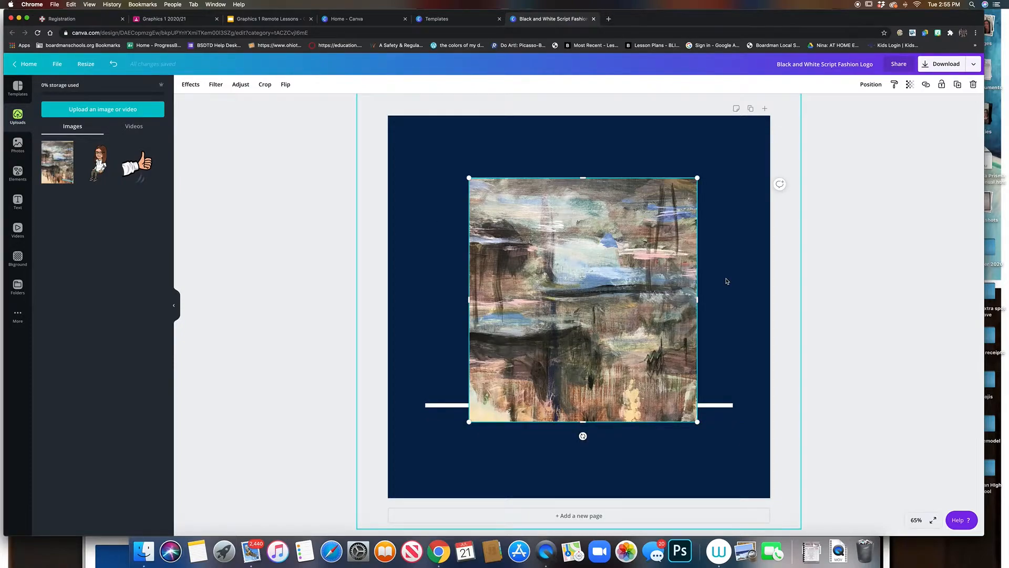
Send the painting backward two levels behind the line and text, and nudge the text group right to center it over the painting
click(873, 86)
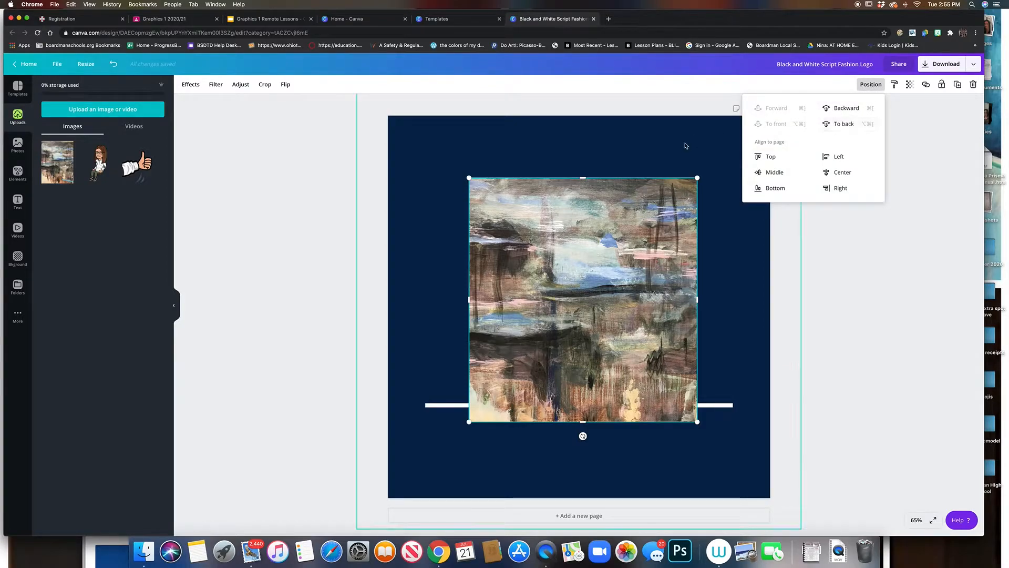
click(847, 109)
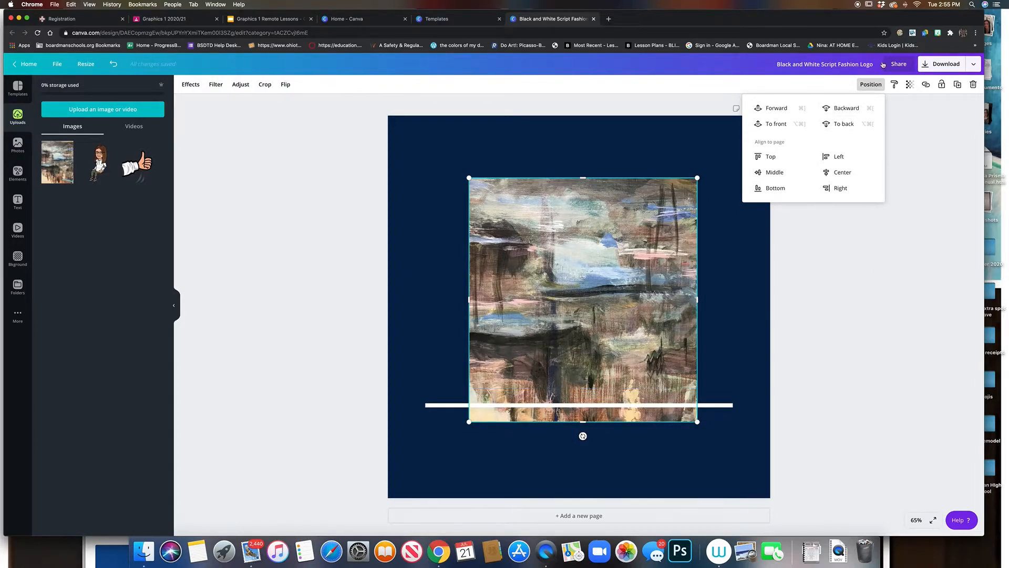
click(844, 109)
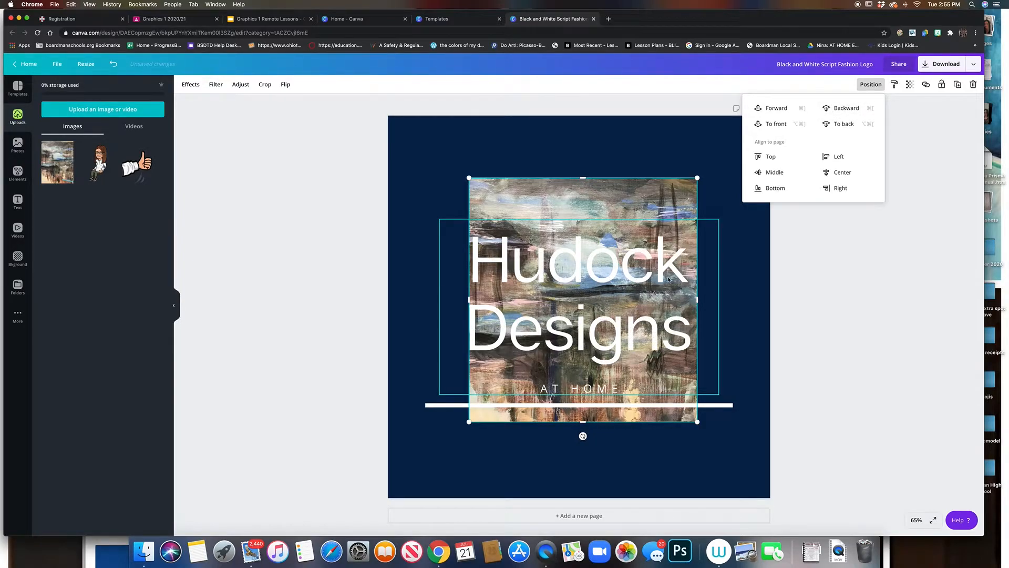
drag(635, 279, 638, 279)
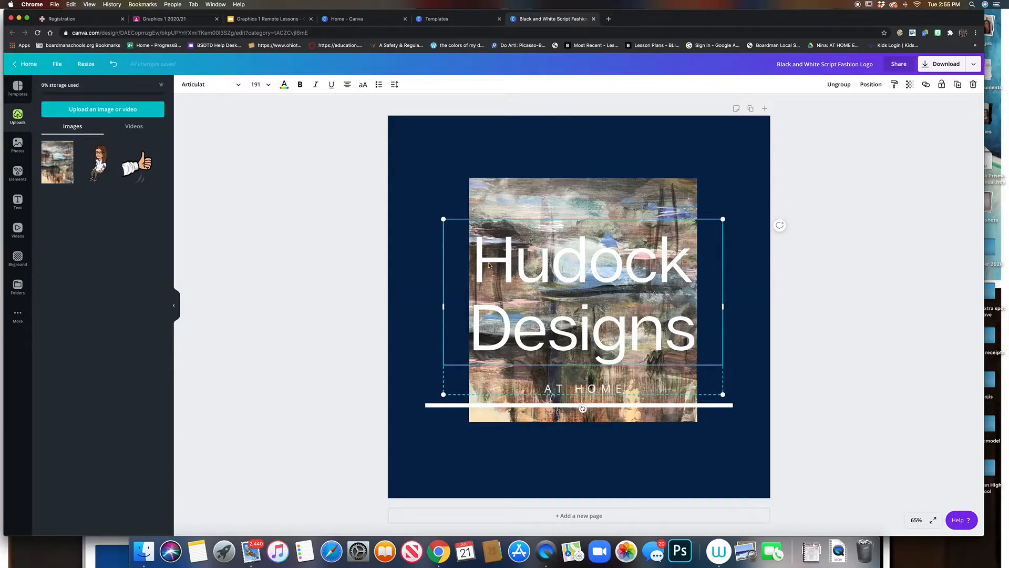
Recolor the "Hudock Designs" title with the document's dark navy blue and change its font to Benedict
drag(478, 261, 691, 347)
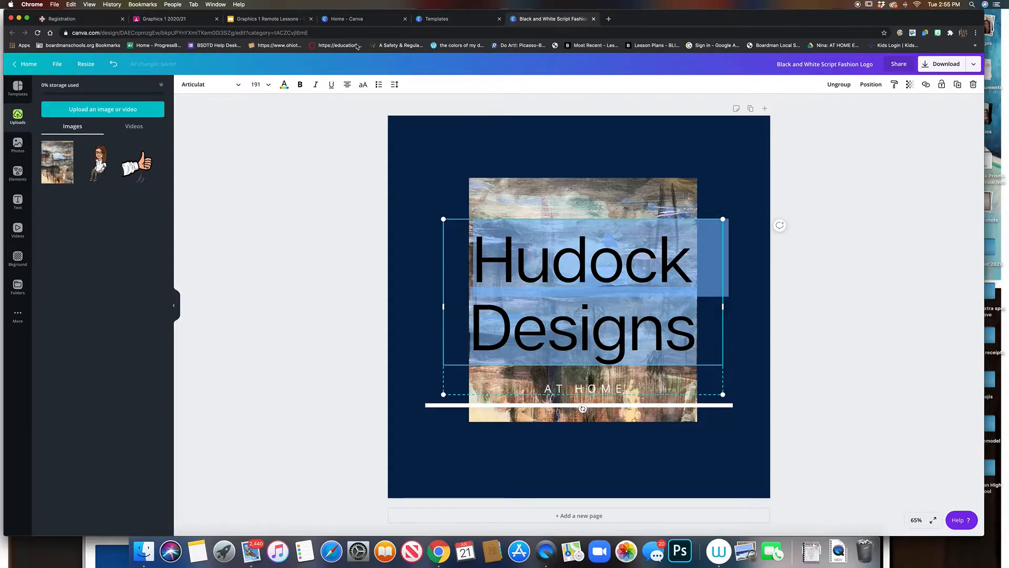
click(284, 88)
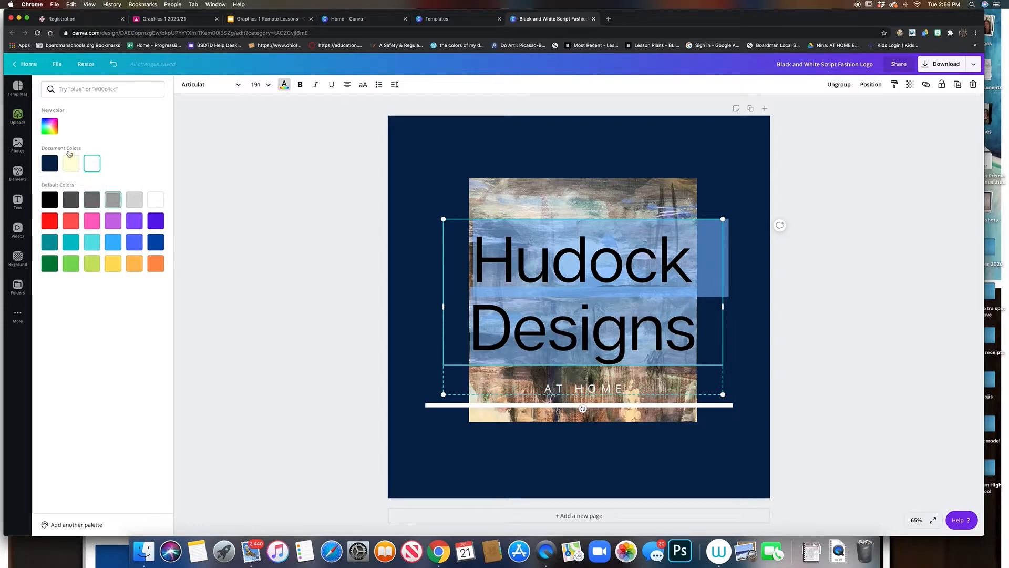
click(53, 169)
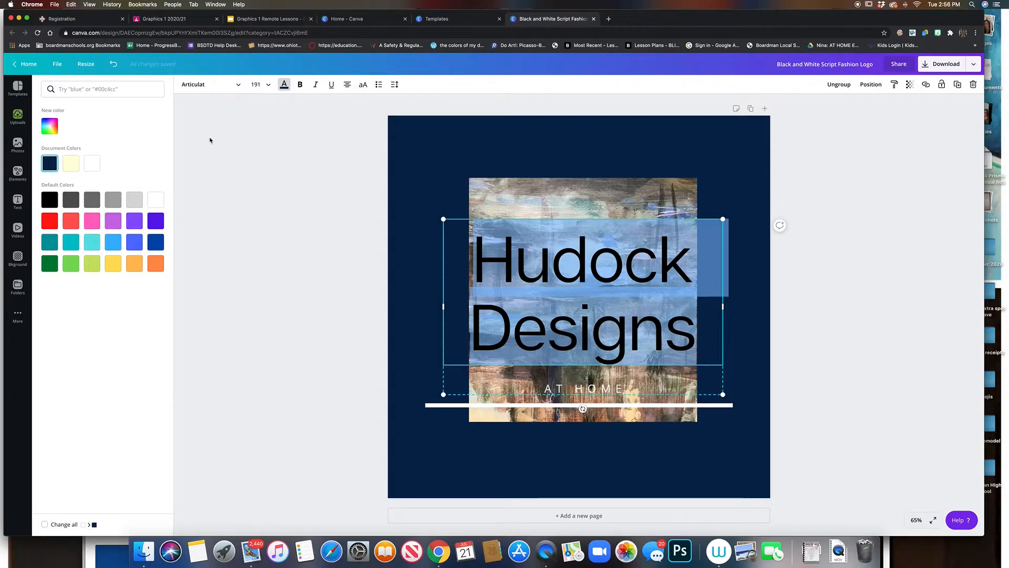
click(234, 88)
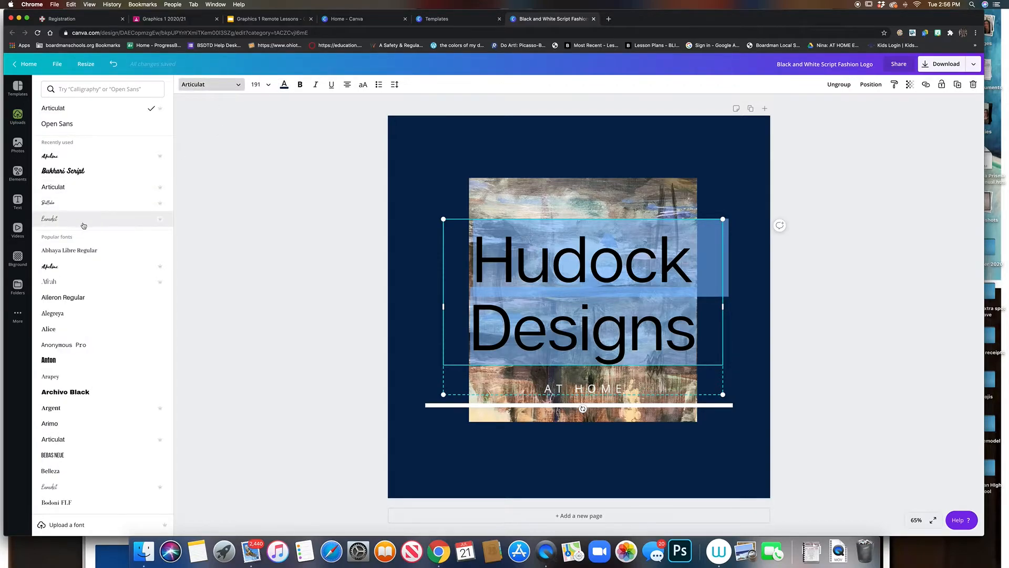
click(57, 218)
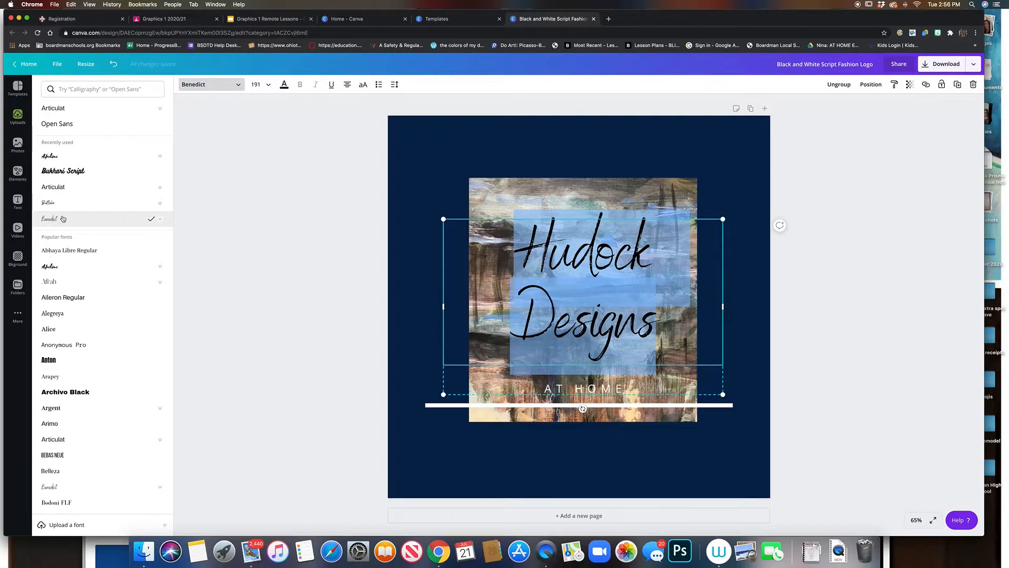
Set the title's font size to 200 and scale the title and tagline group up slightly over the painting
click(269, 85)
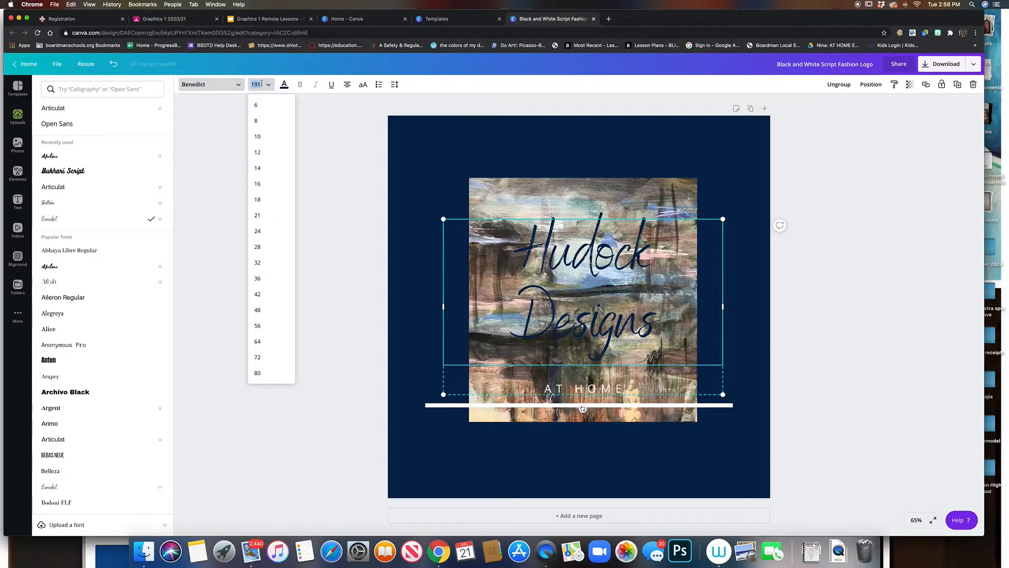
click(262, 84)
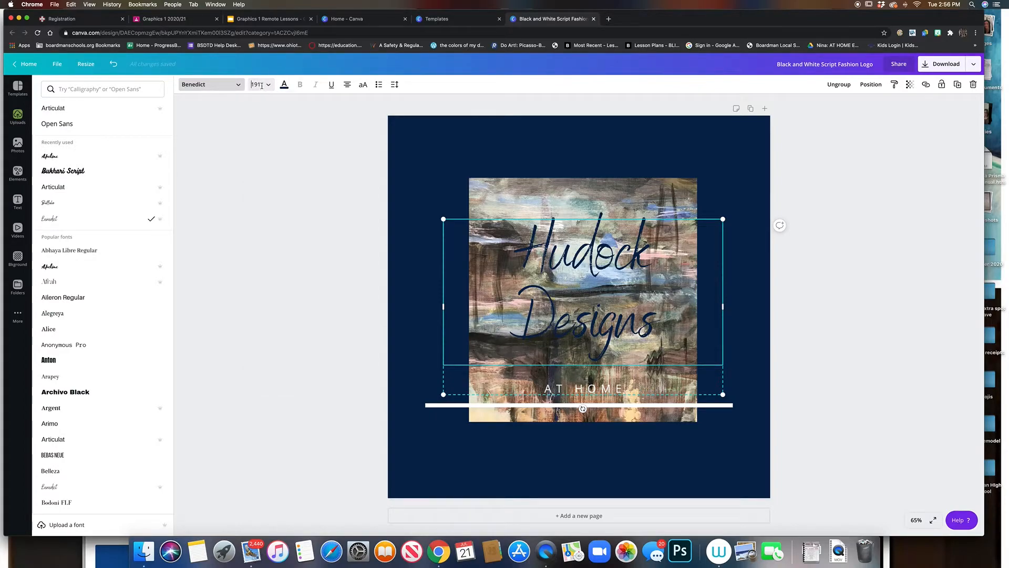
click(261, 85)
text(200)
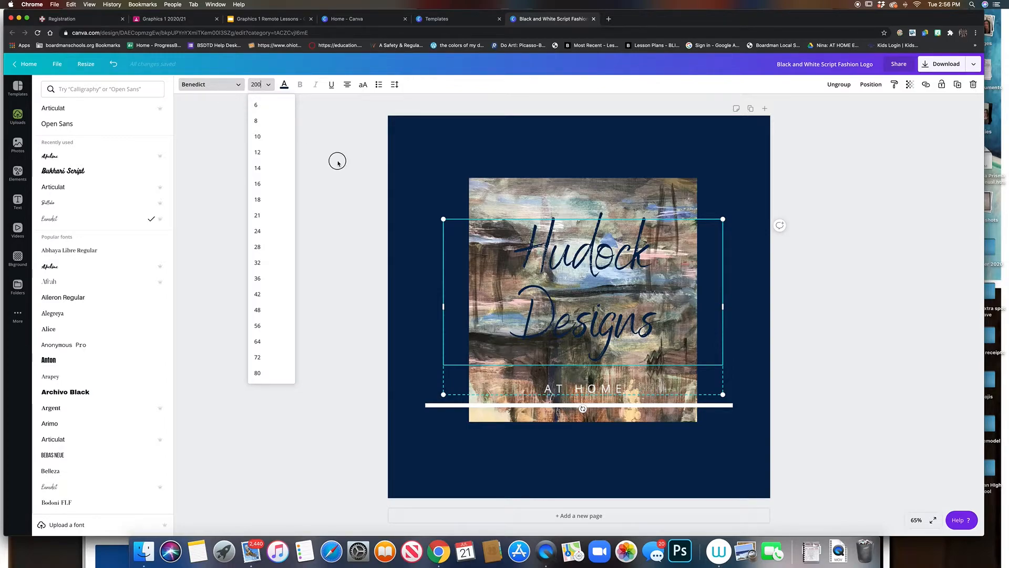
key(Return)
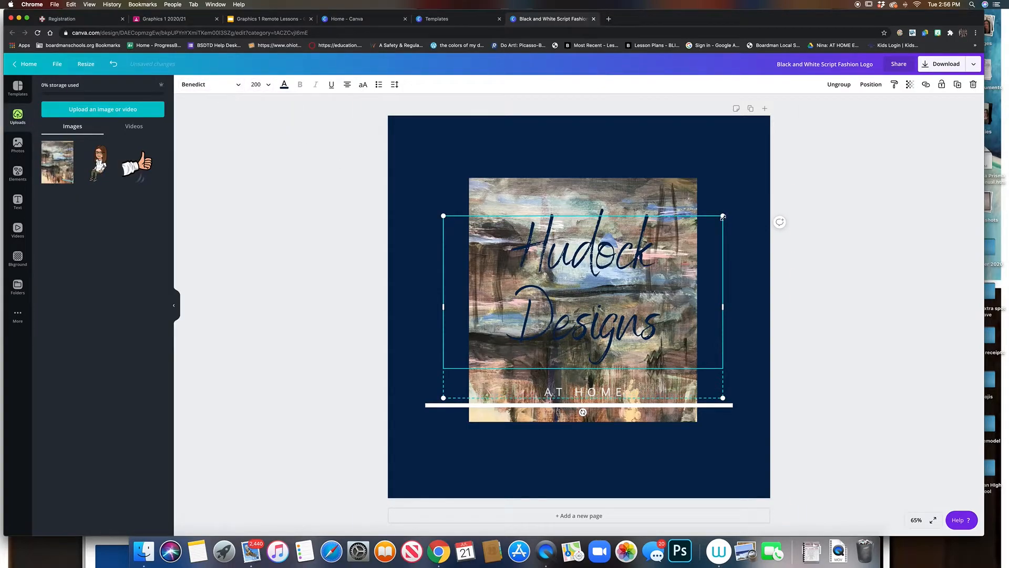
mouse_move(723, 216)
mouse_down()
mouse_move(736, 194)
mouse_move(709, 225)
mouse_move(727, 197)
mouse_up()
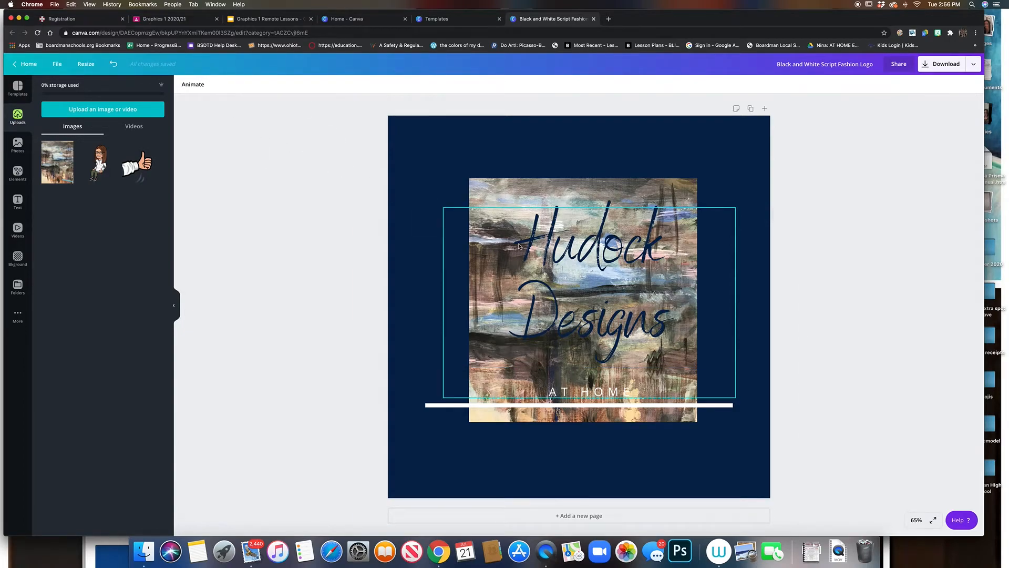
drag(520, 249, 518, 248)
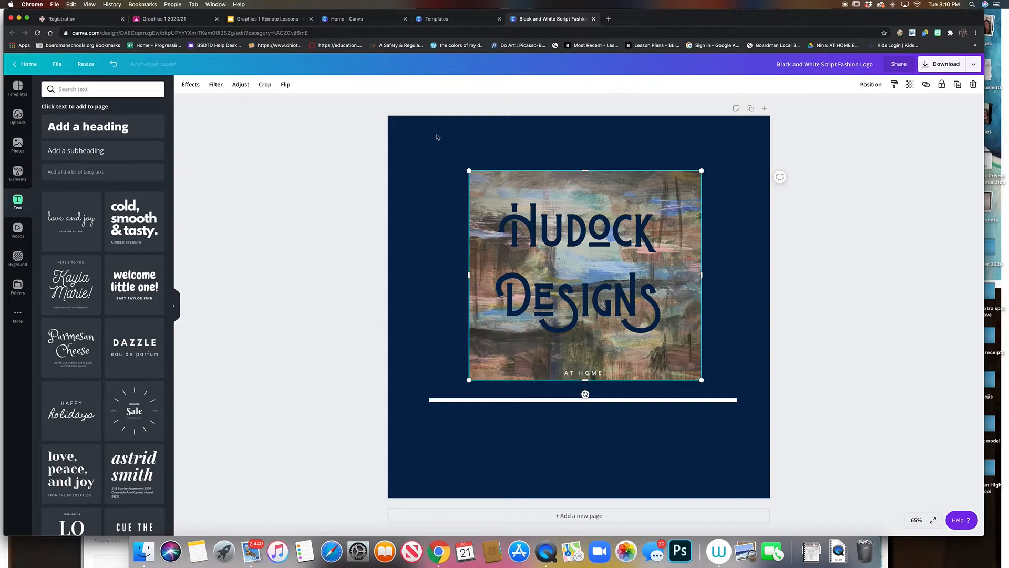
Adjust the painting's vignette to 42 and its saturation to 64
click(241, 86)
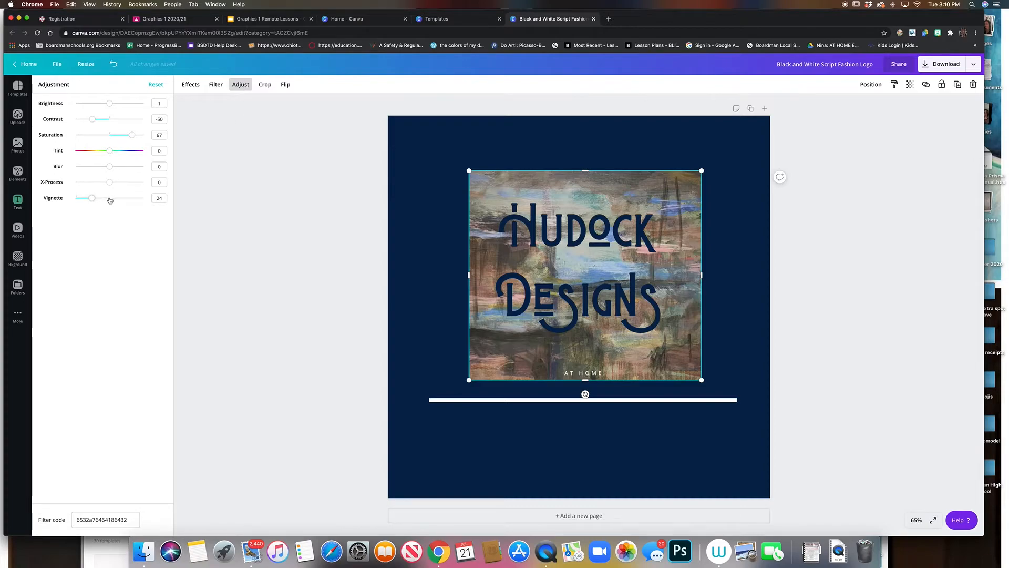
mouse_move(110, 199)
mouse_down()
mouse_move(130, 198)
mouse_move(104, 200)
mouse_up()
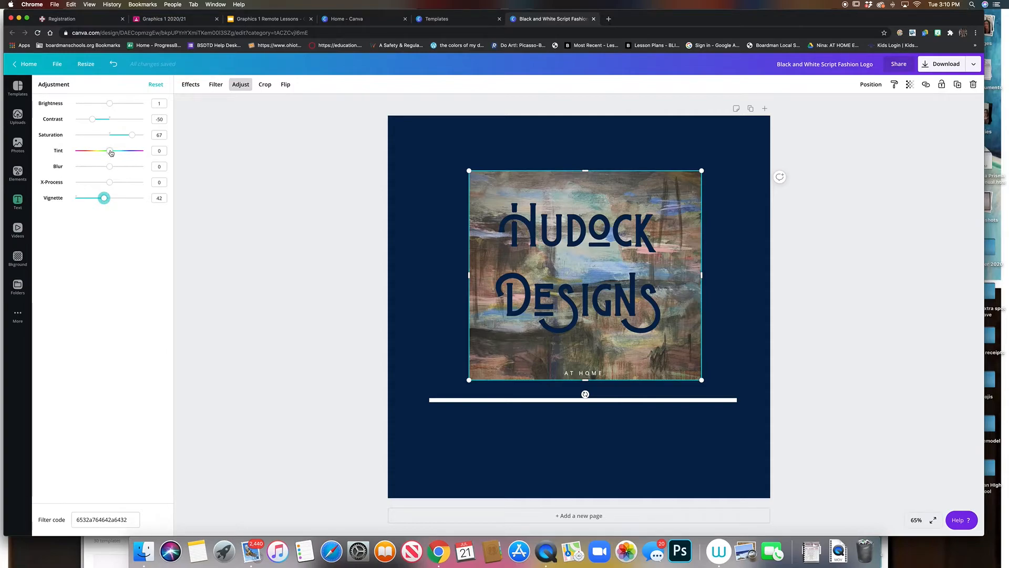
drag(111, 152, 110, 151)
click(110, 136)
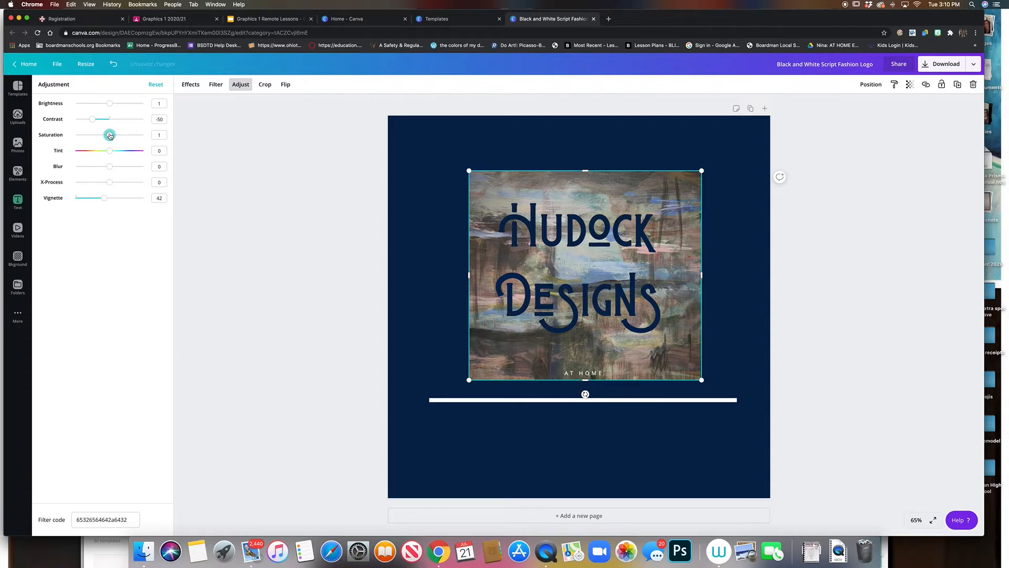
drag(109, 136, 131, 137)
Enlarge the painting behind the title and line, and crop away its right and lower edges
drag(703, 379, 770, 474)
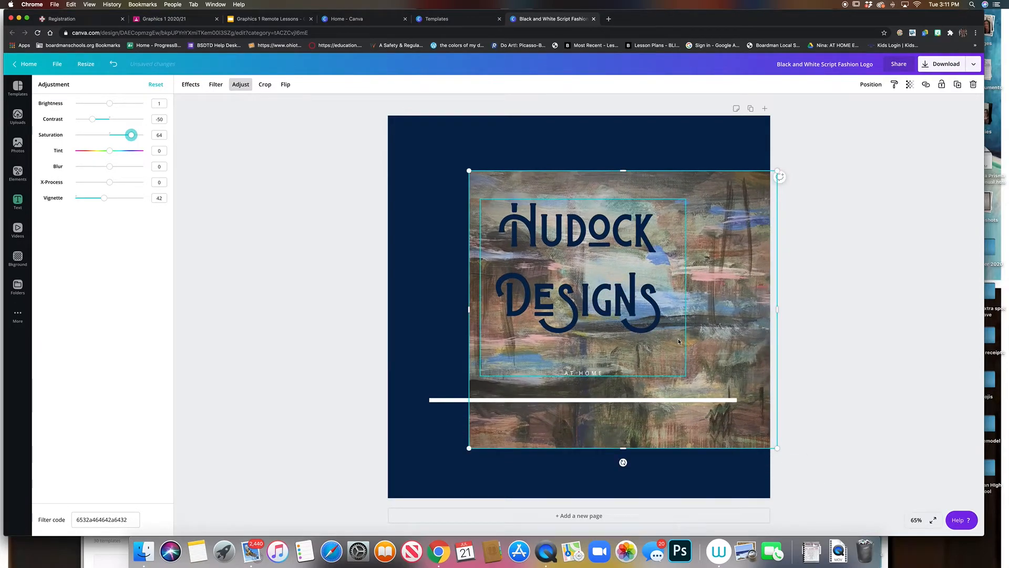
drag(721, 347, 686, 319)
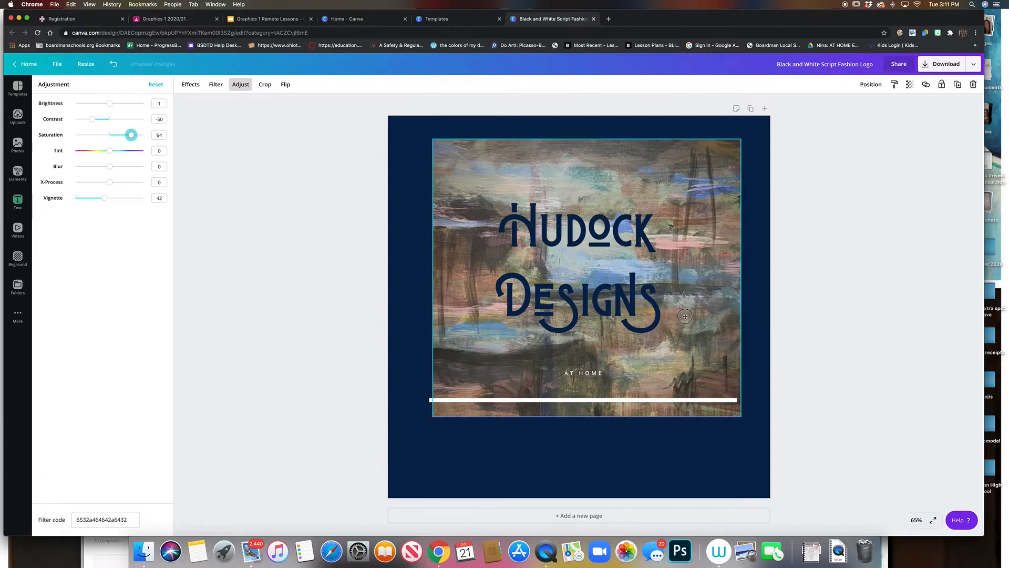
click(266, 85)
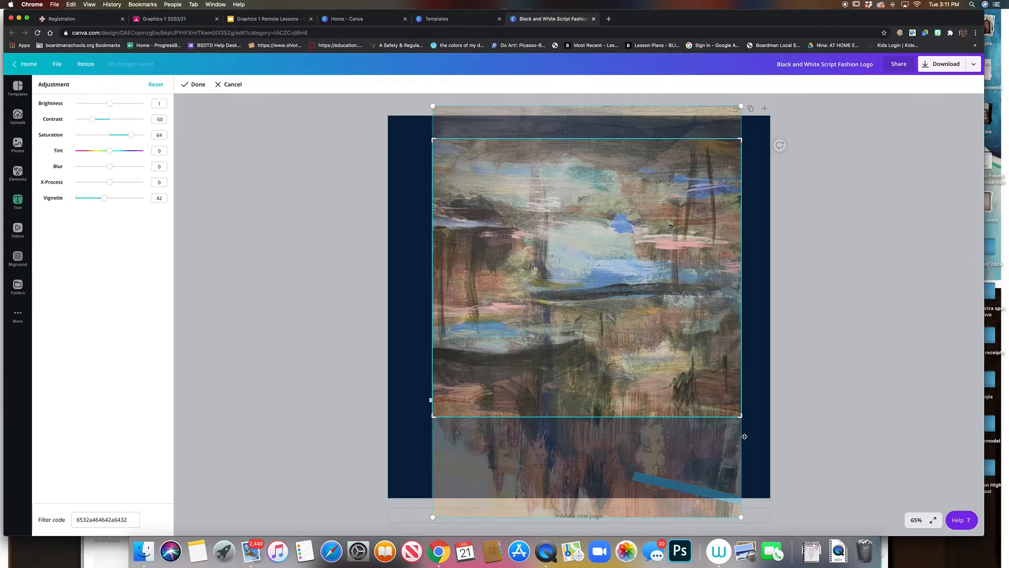
drag(742, 416, 682, 349)
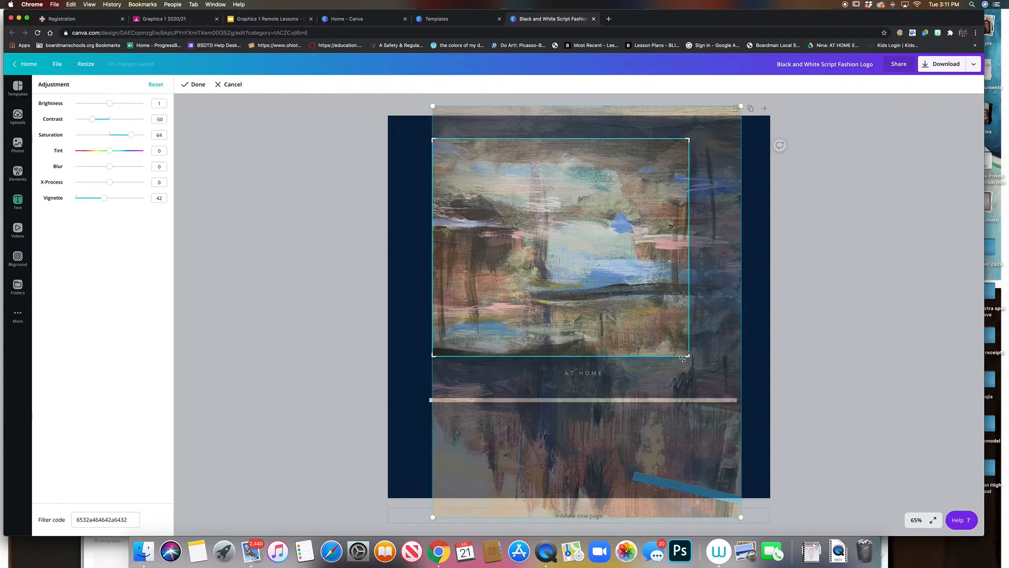
drag(688, 356, 669, 364)
click(195, 84)
Center the cropped painting behind the title and tagline, and move the white line to just below the painting
drag(477, 166, 503, 190)
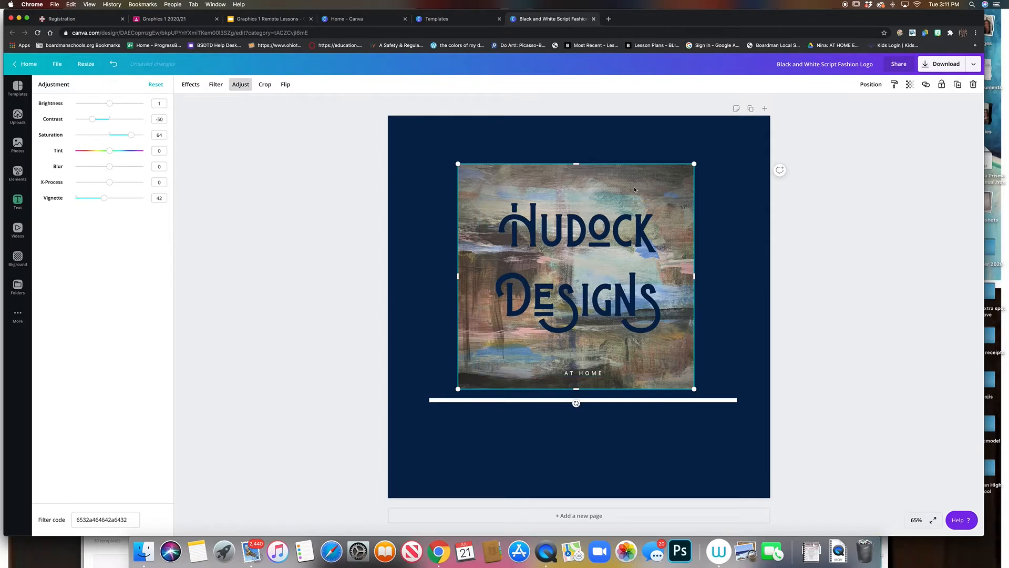
drag(635, 188, 641, 187)
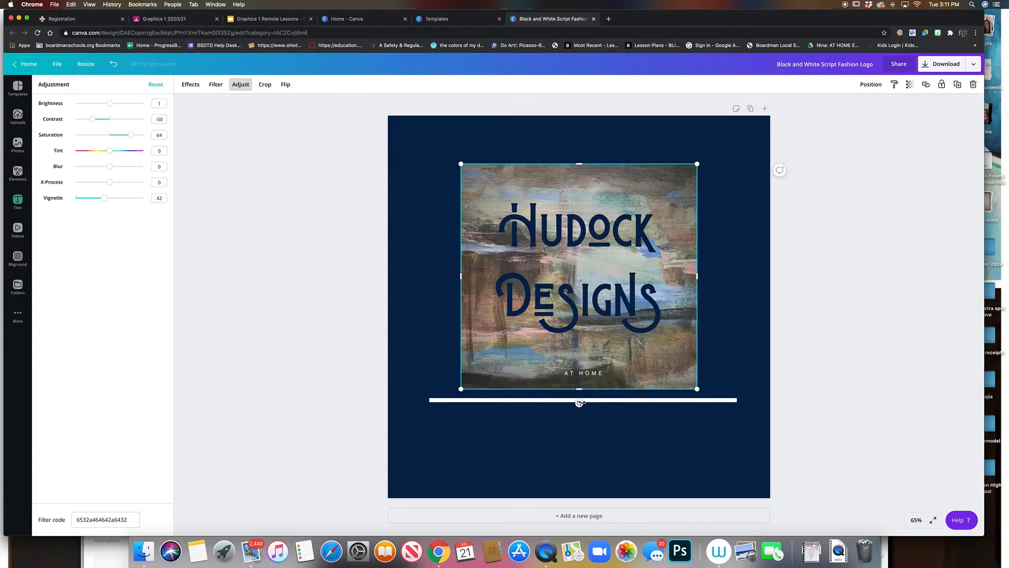
click(593, 402)
drag(593, 401, 592, 414)
click(720, 344)
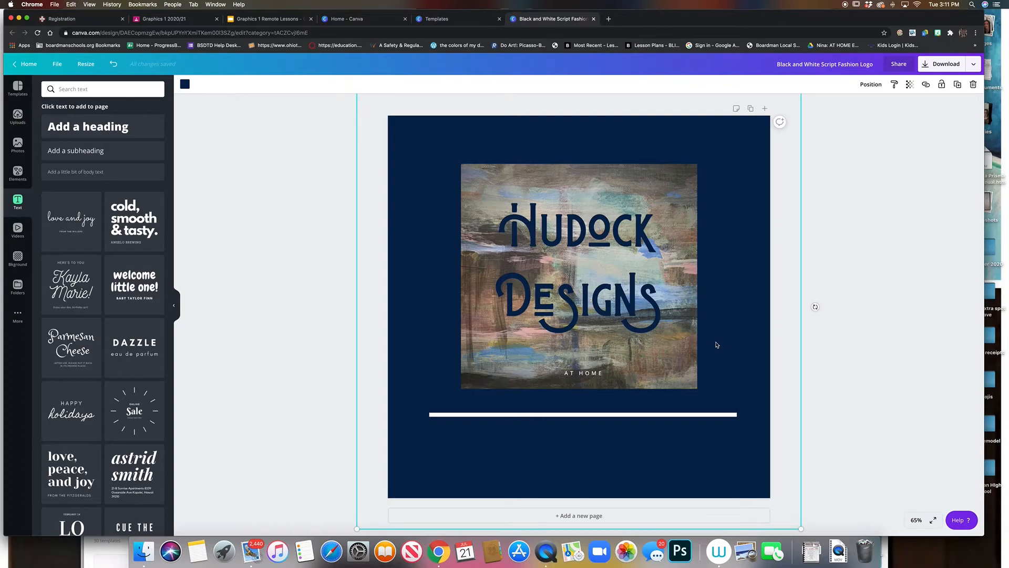
click(595, 416)
drag(595, 420, 594, 407)
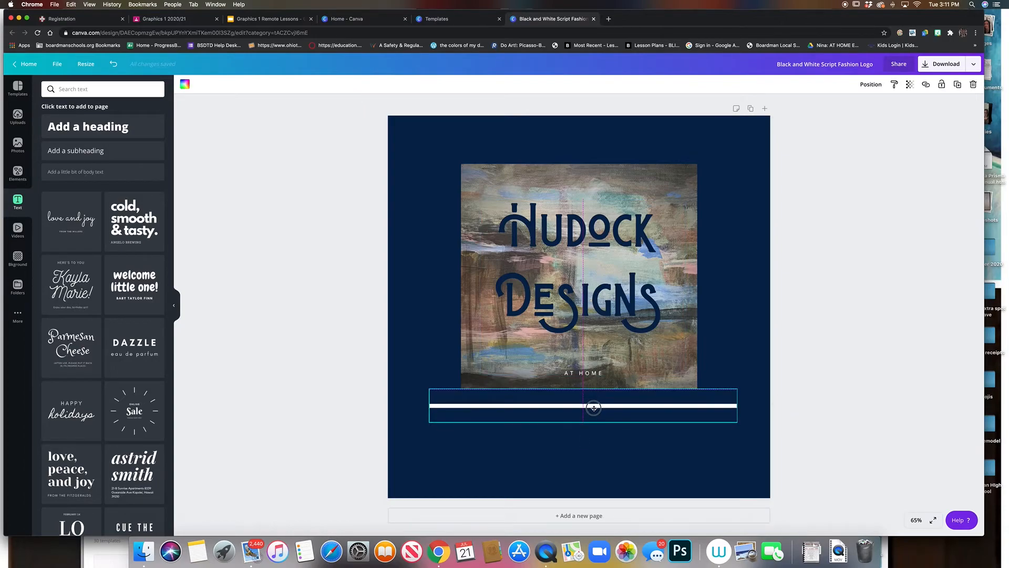
click(581, 435)
Select the "Hudock Designs" title text and browse the available popular and English fonts
click(484, 231)
double_click(506, 231)
click(502, 228)
triple_click(503, 231)
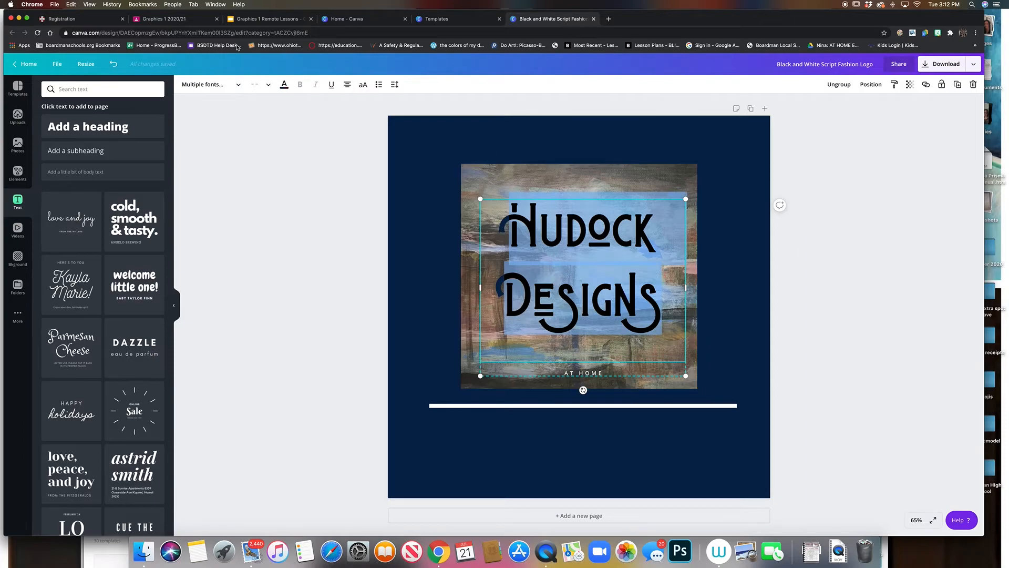
click(232, 85)
scroll(112, 233, down, 15)
scroll(105, 269, up, 10)
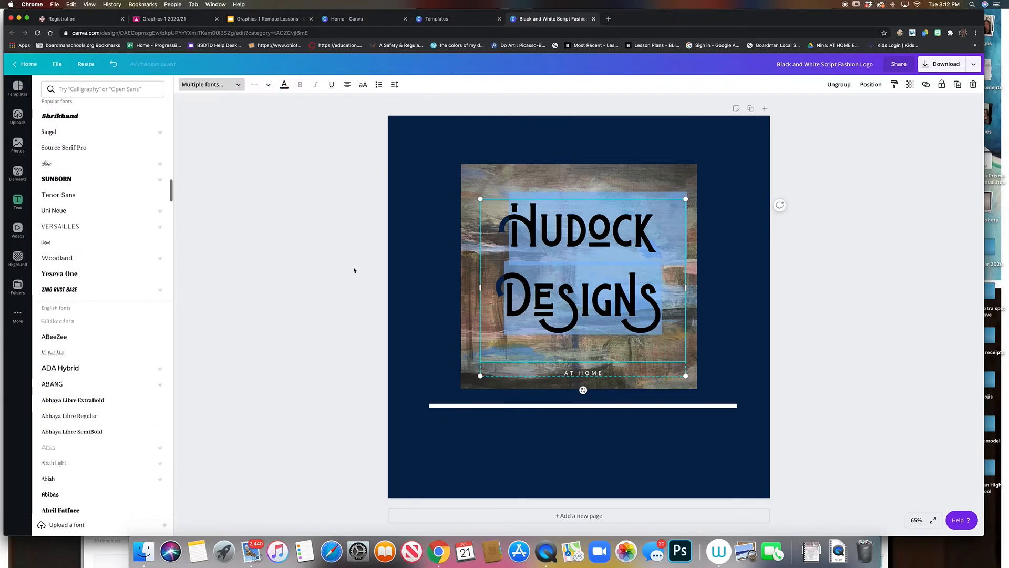
click(354, 270)
click(414, 252)
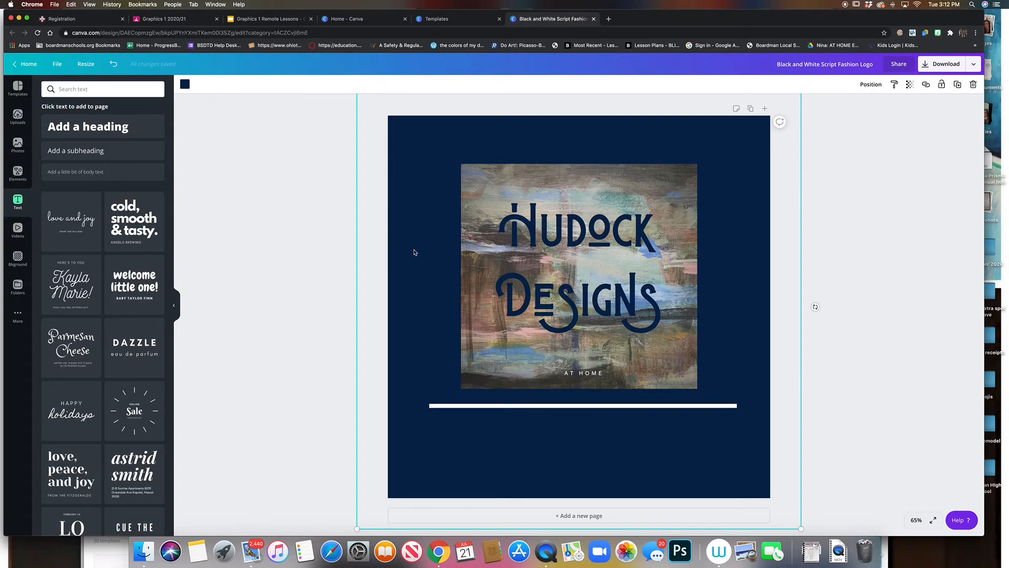
Take a screenshot of the area around the logo page, open it for preview and finish it
key(super+shift+4)
drag(372, 103, 790, 517)
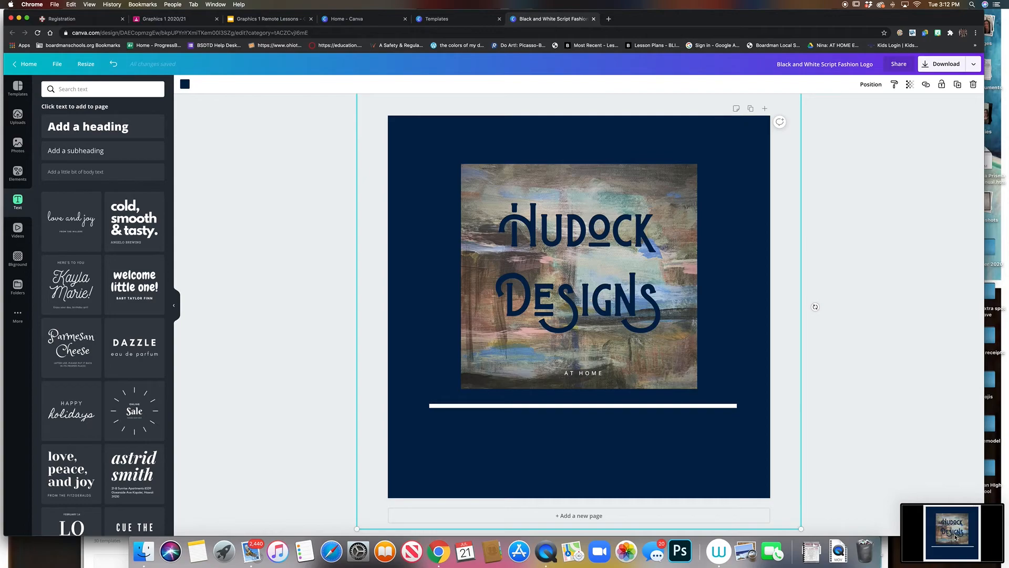
click(956, 537)
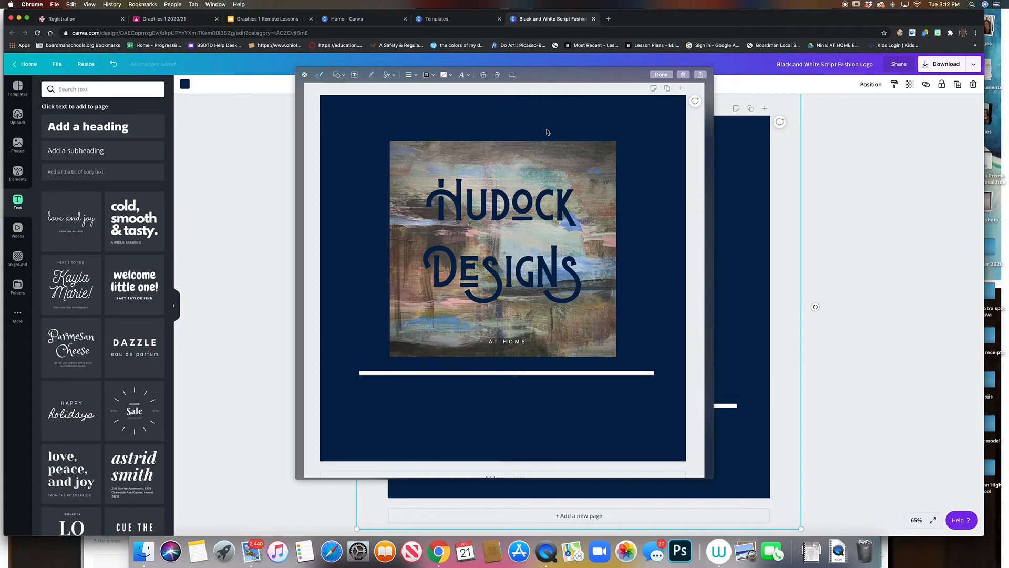
click(660, 75)
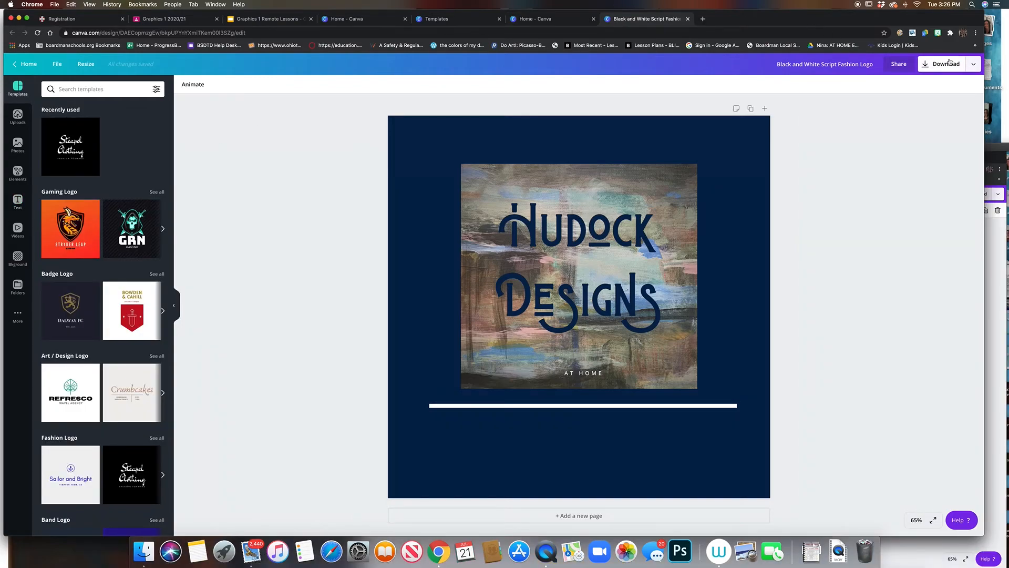
Check the publishing and animation options for the logo, and save the design
click(973, 65)
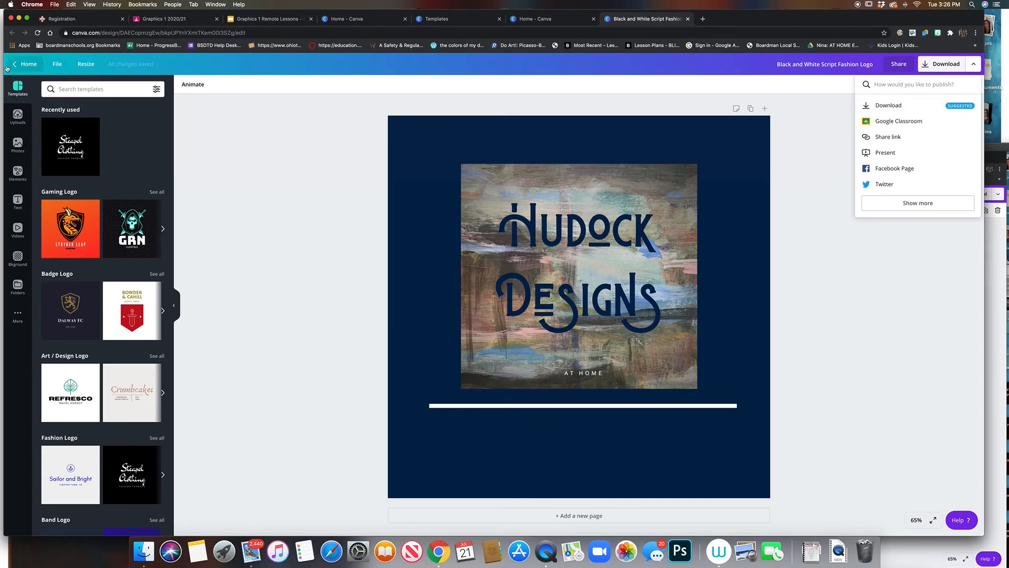
click(56, 64)
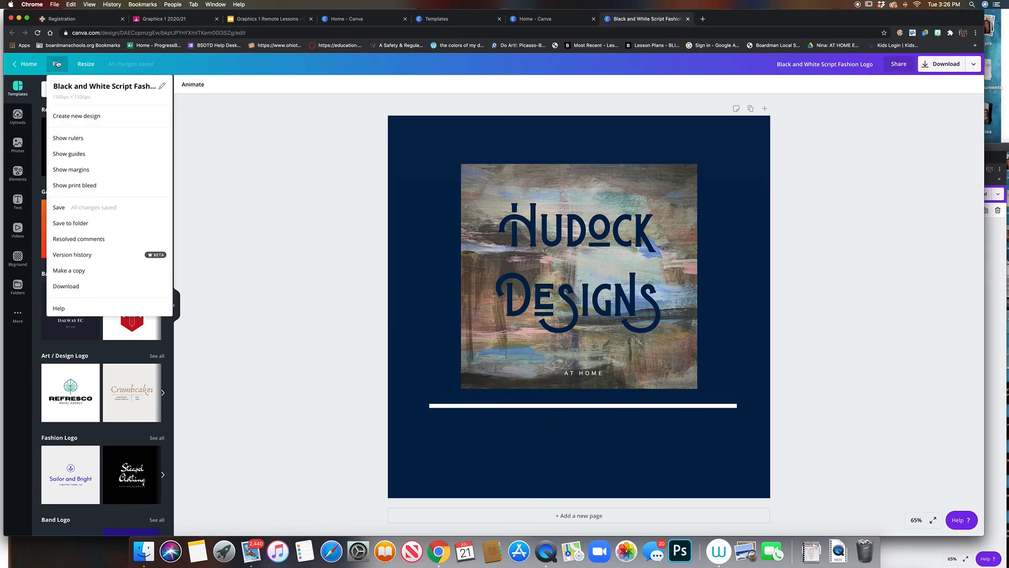
click(61, 208)
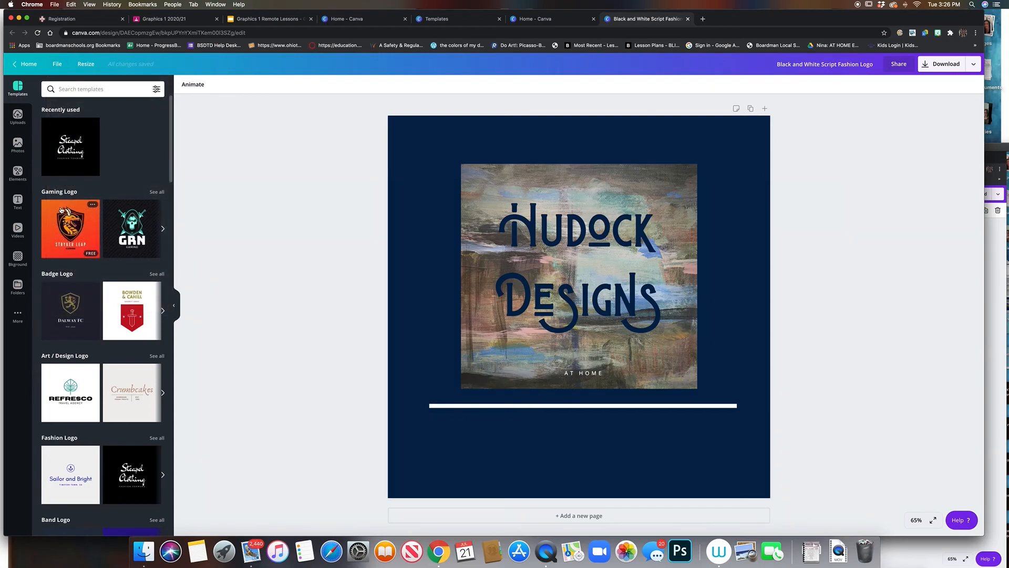
click(200, 85)
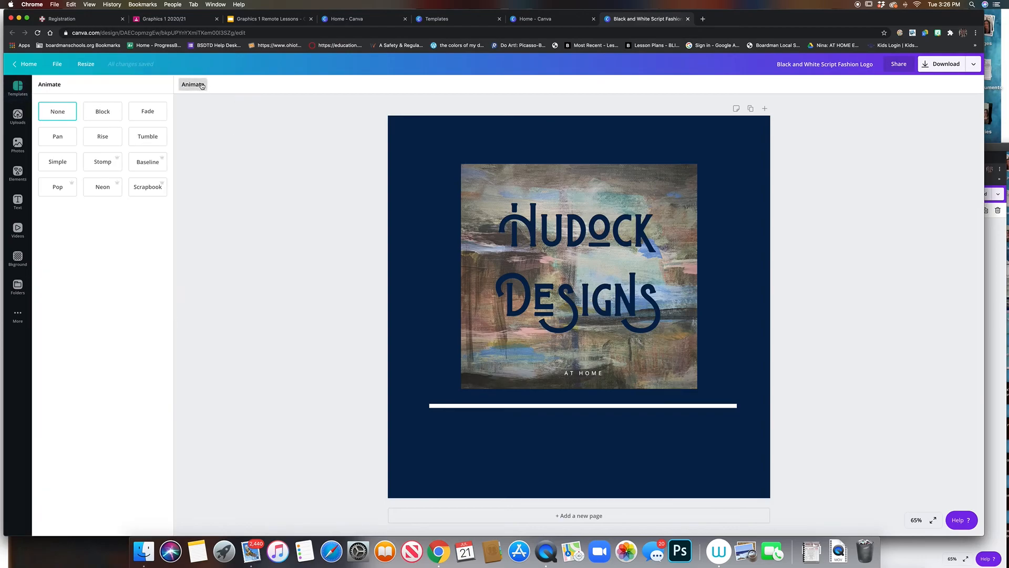
click(58, 65)
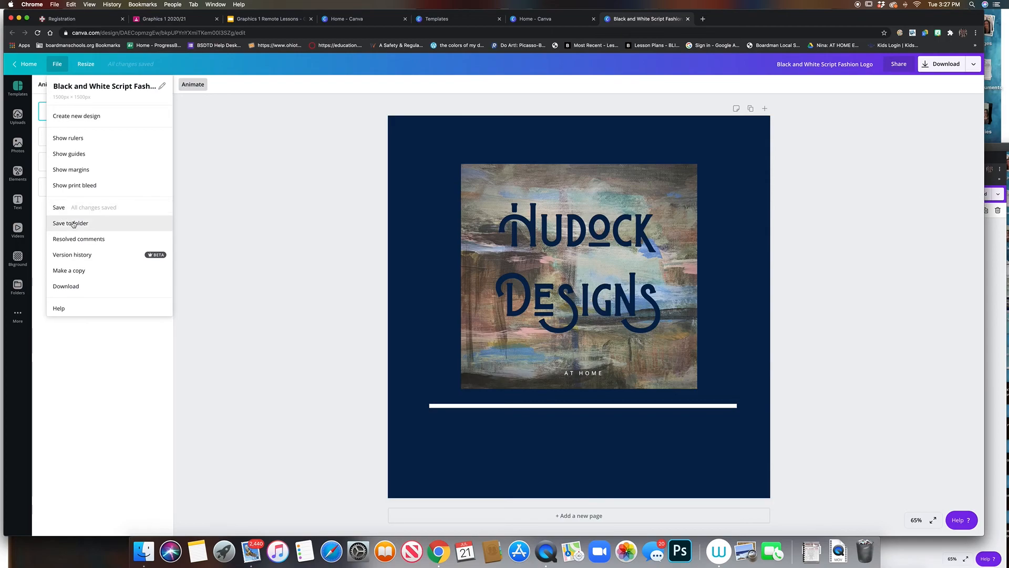
click(62, 211)
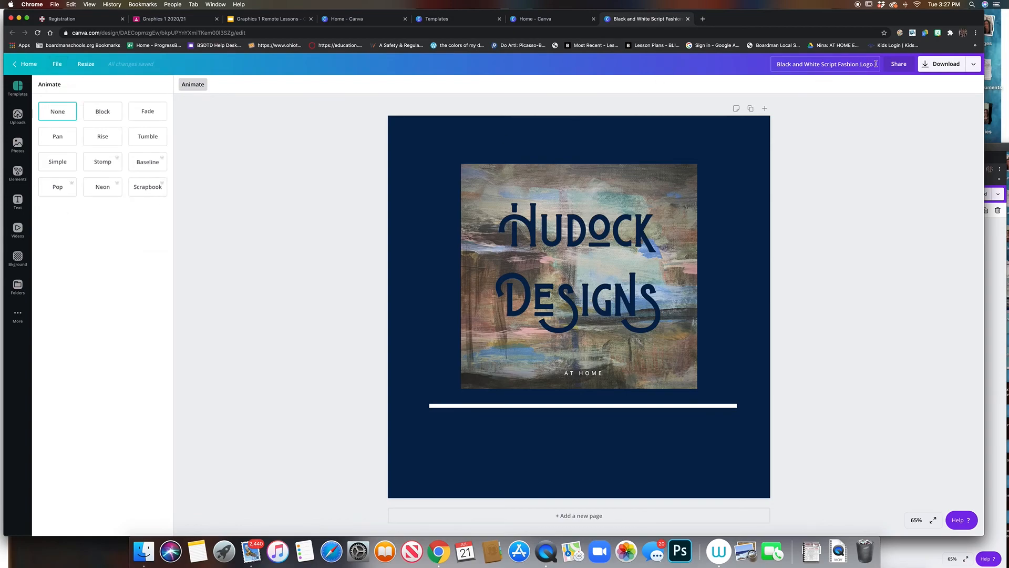
Rename the design to "Hudock Designs At Home Logo" and open the overview of all designs from the home page
drag(859, 65, 779, 66)
text(Hudock)
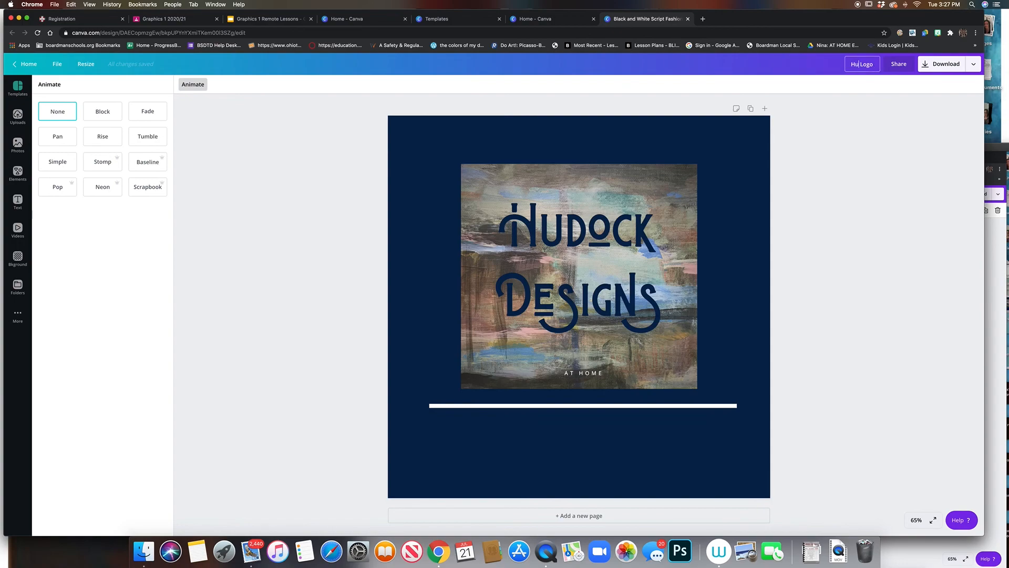
text( Designs At Home)
click(868, 101)
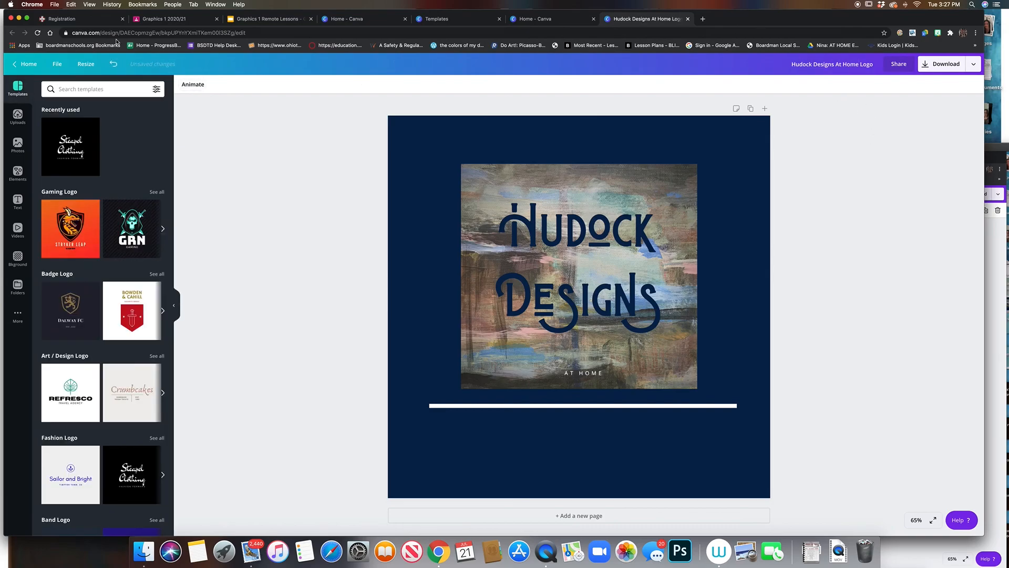
click(26, 64)
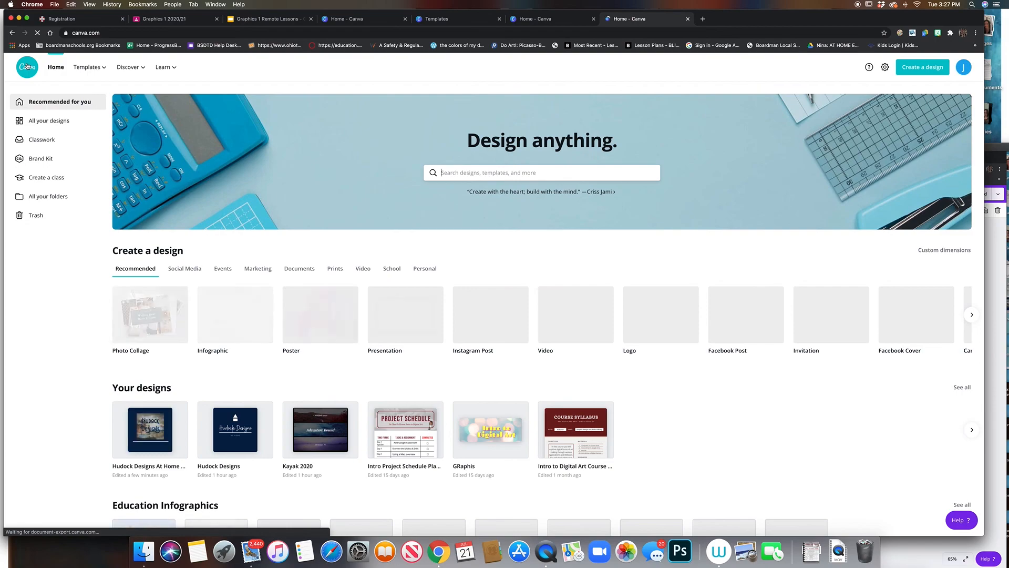
click(51, 122)
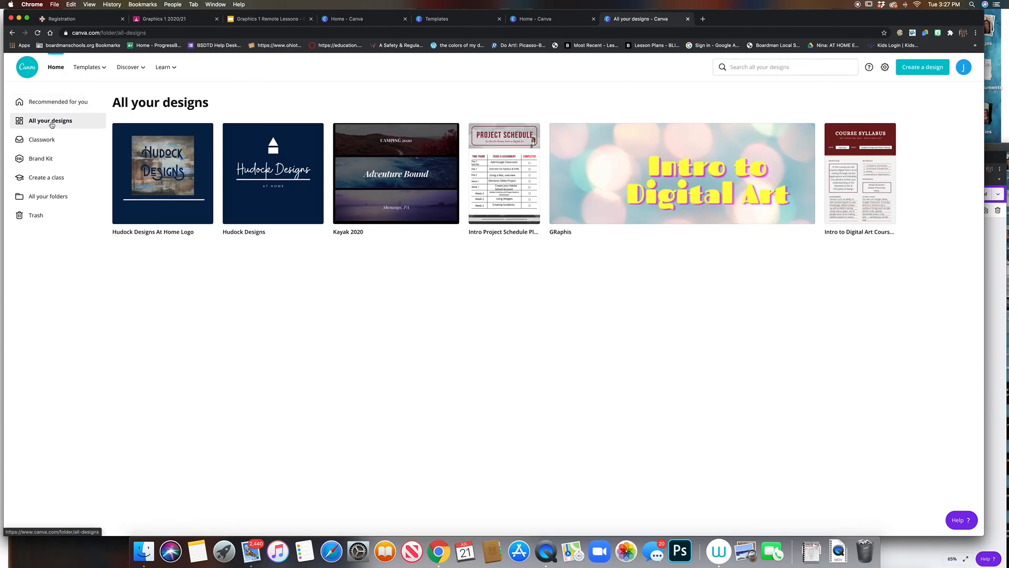